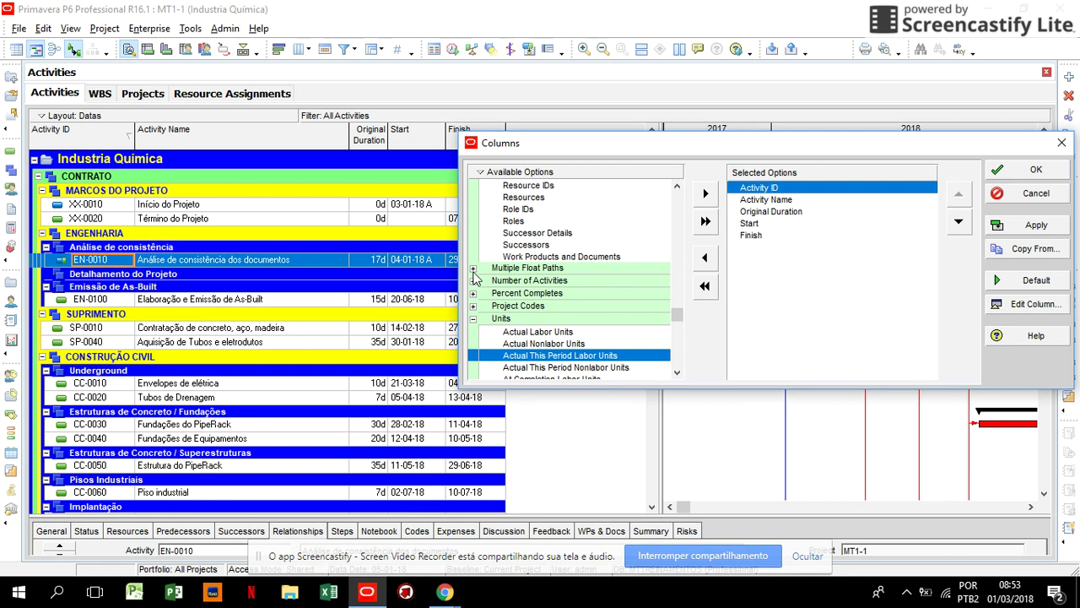
# Look at the Percent Completes group among the available columns and leave the column selection without applying changes.
pyautogui.click(473, 292)
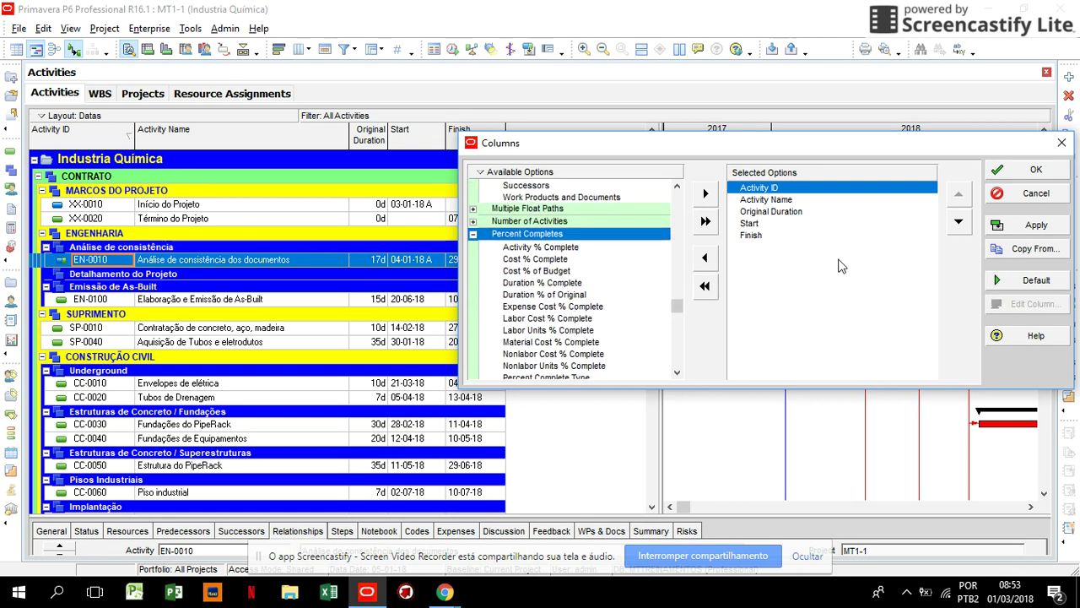
pyautogui.click(1028, 199)
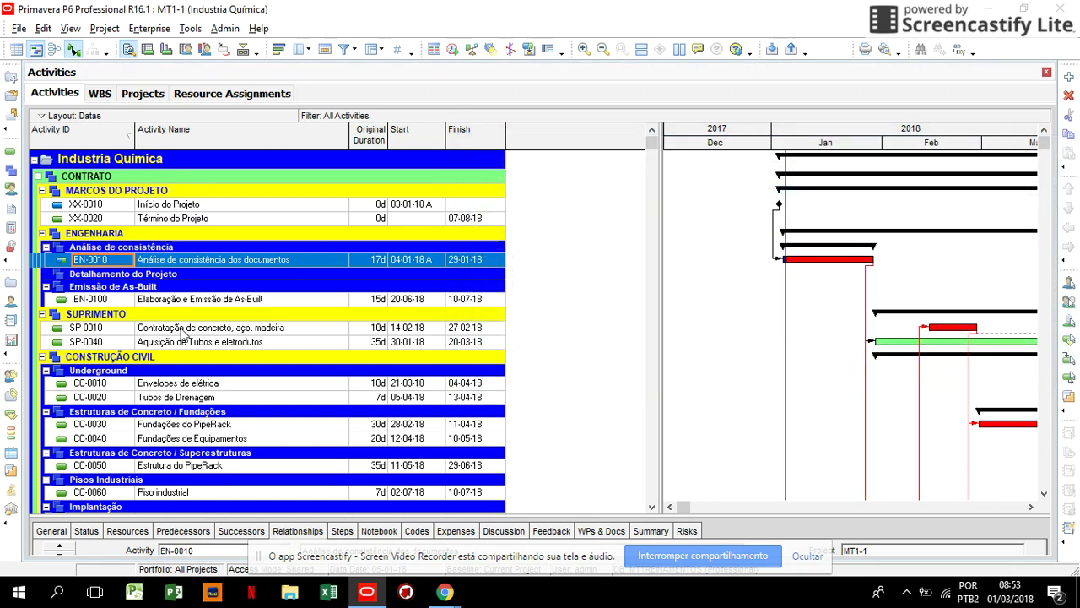
# Bring up the list of saved activity layouts, saving the changes to the current Datas layout.
pyautogui.click(58, 118)
pyautogui.moveTo(62, 138)
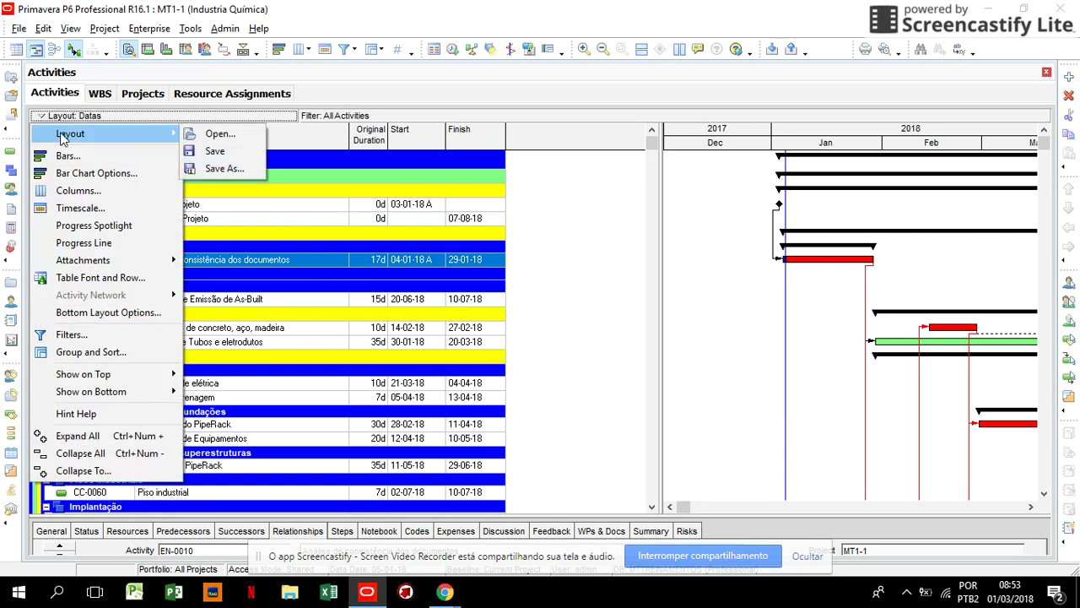
pyautogui.moveTo(177, 139)
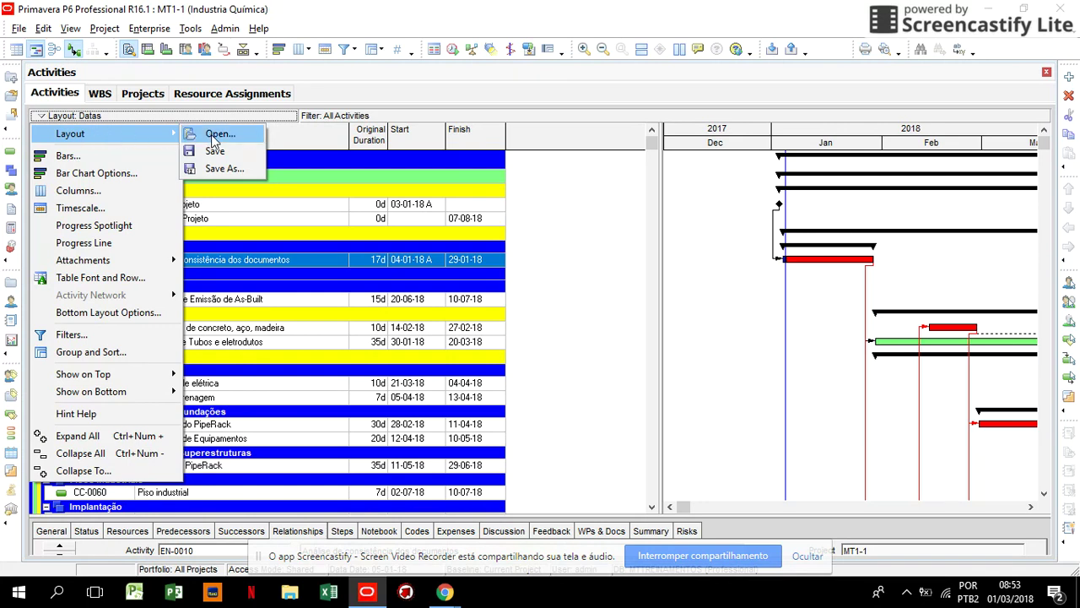
pyautogui.click(212, 137)
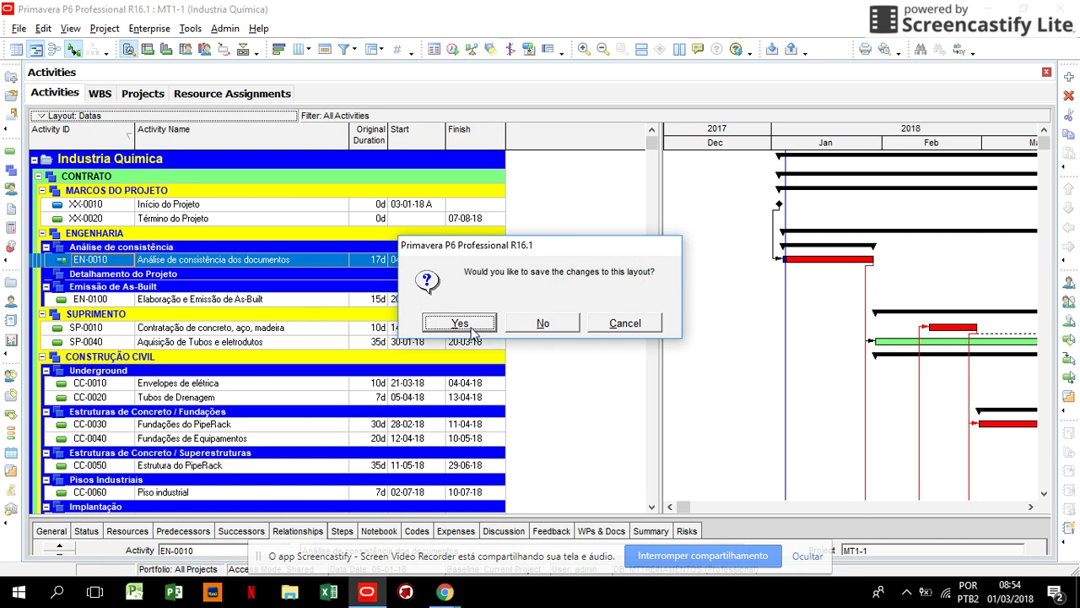
pyautogui.click(459, 324)
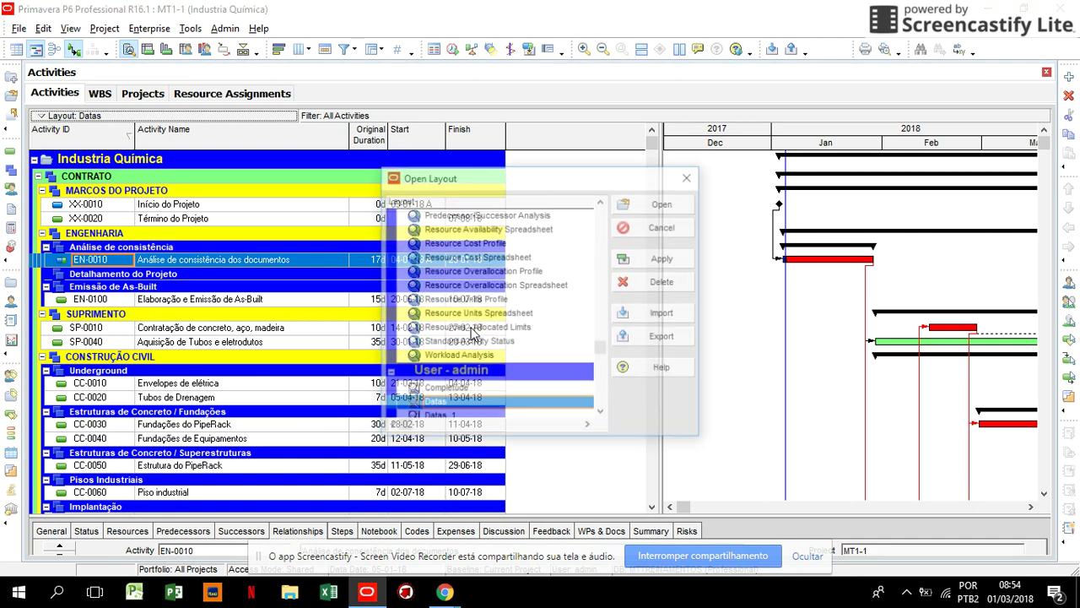
# Look through the Global and User - admin groups of available activity layouts.
pyautogui.scroll(10, 513, 358)
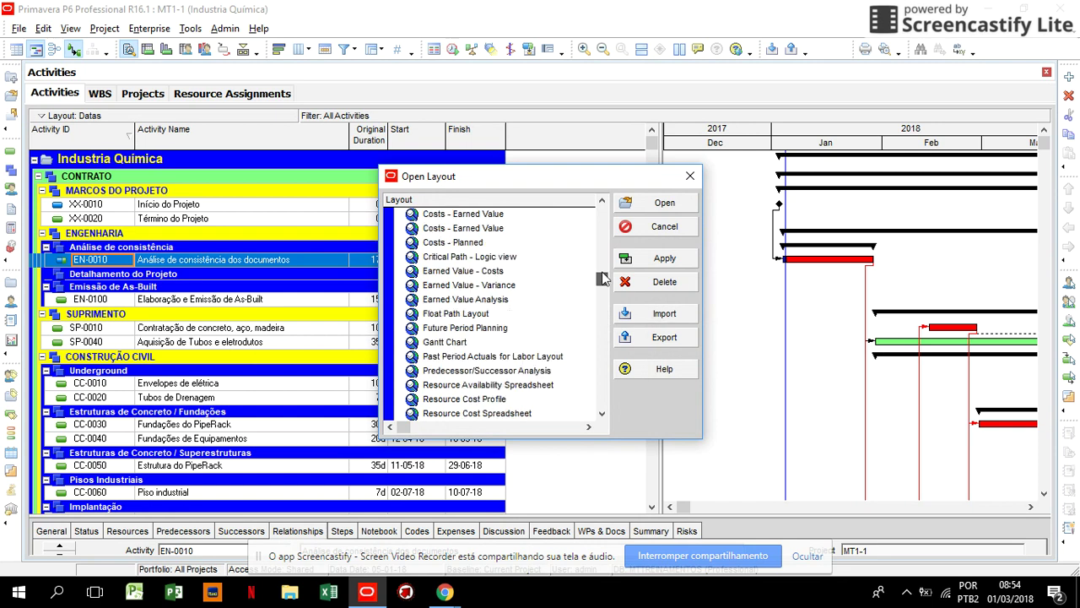
pyautogui.click(408, 217)
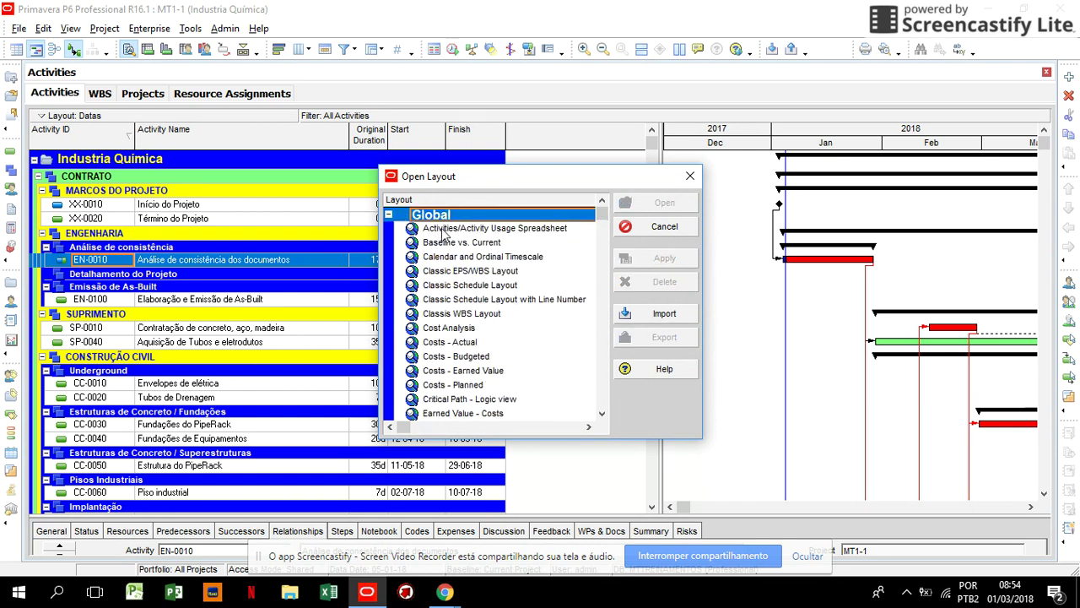
pyautogui.scroll(-6, 452, 242)
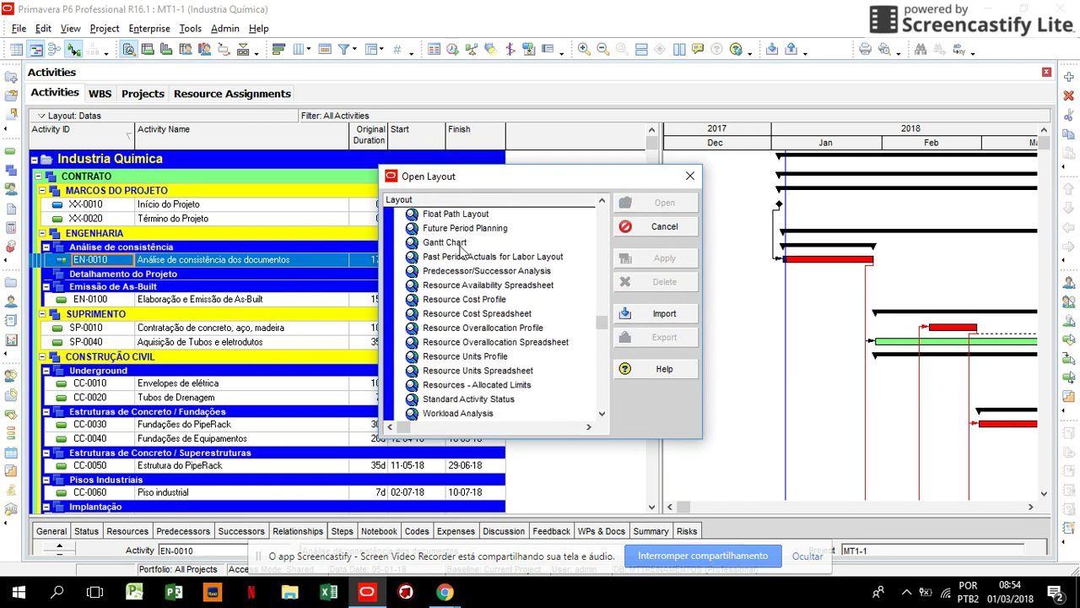
pyautogui.scroll(-3, 463, 251)
pyautogui.click(476, 302)
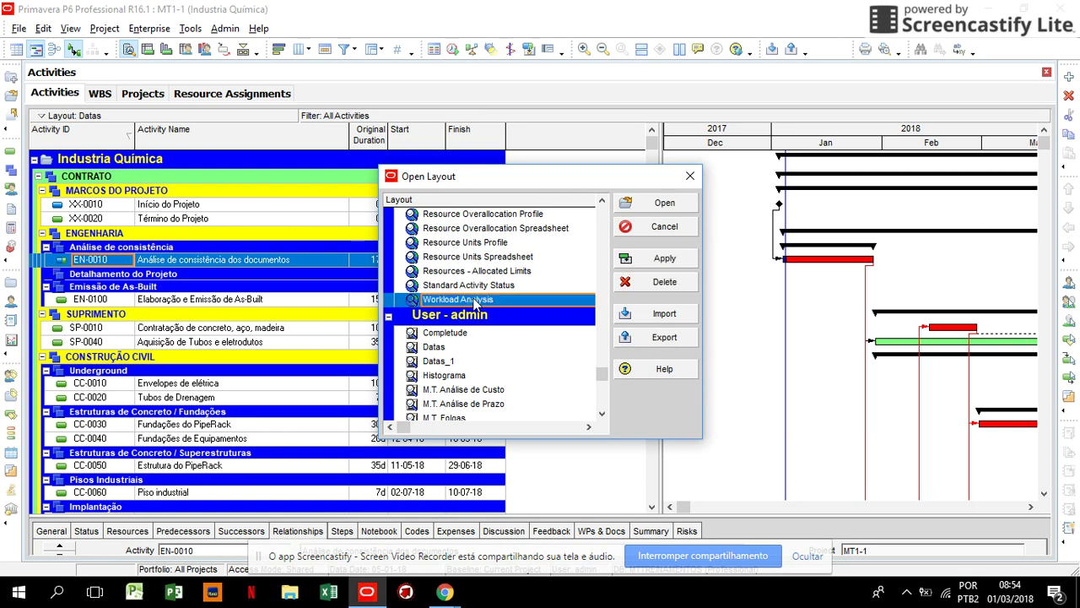
pyautogui.scroll(-1, 472, 305)
pyautogui.click(420, 307)
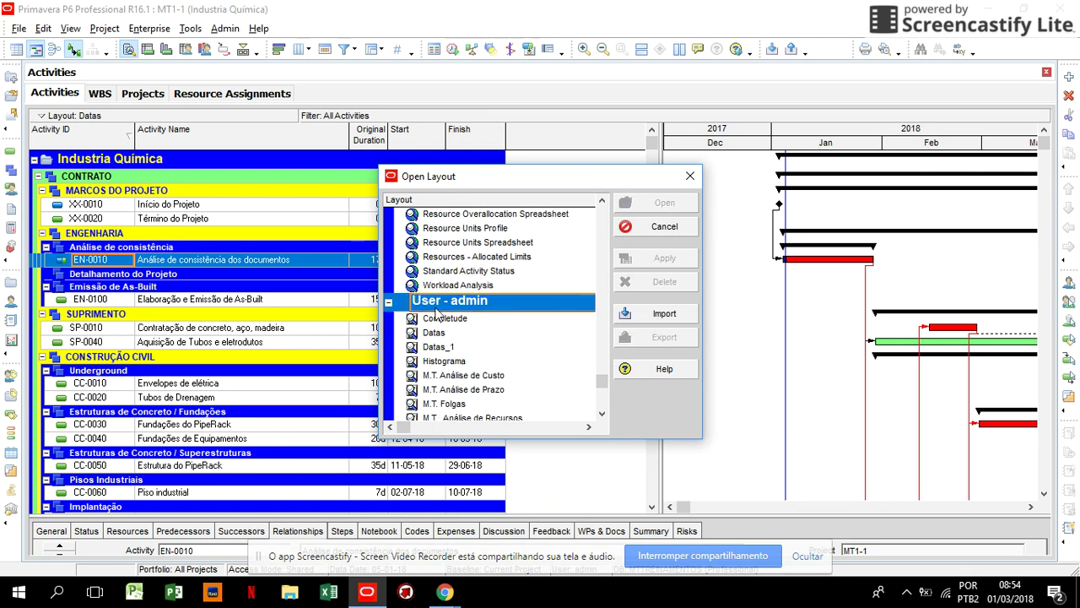
pyautogui.scroll(-1, 490, 307)
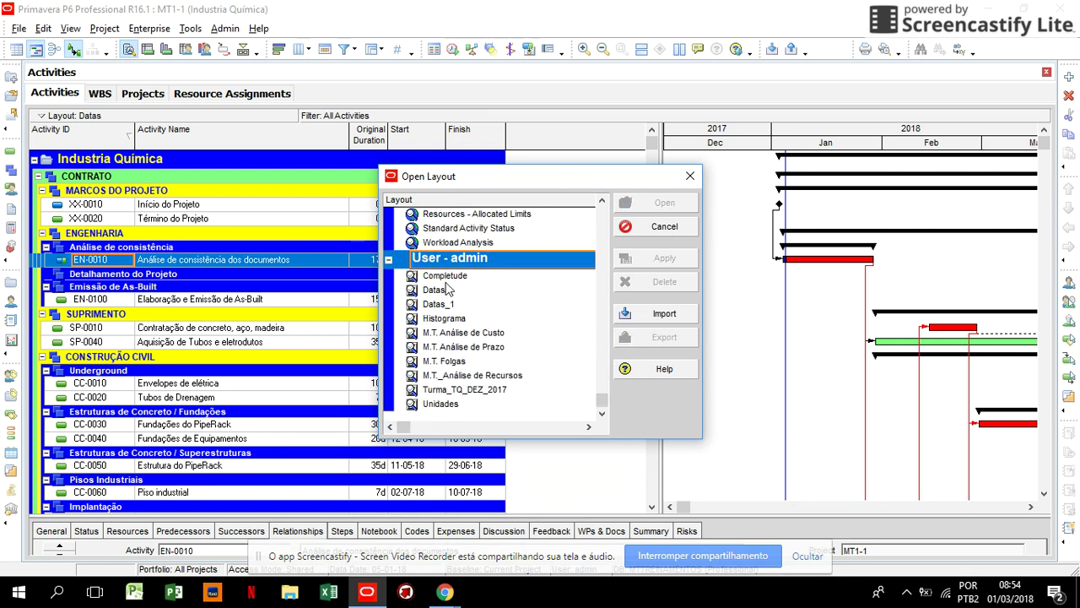
# Open the M.T. Análise de Custo layout from the User - admin group.
pyautogui.click(456, 335)
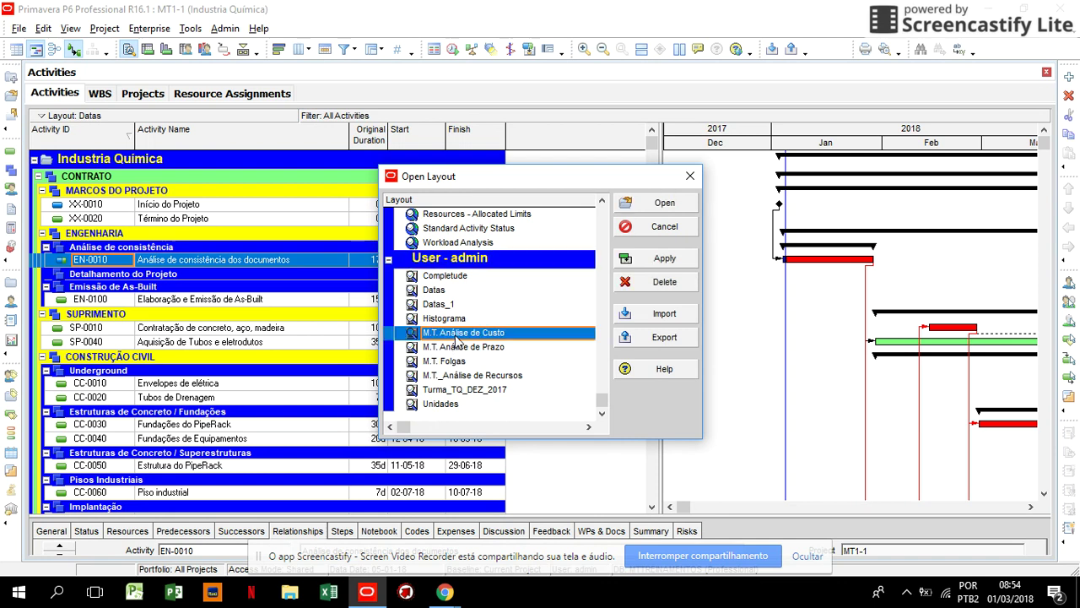
pyautogui.click(457, 336)
pyautogui.click(460, 304)
pyautogui.doubleClick(464, 334)
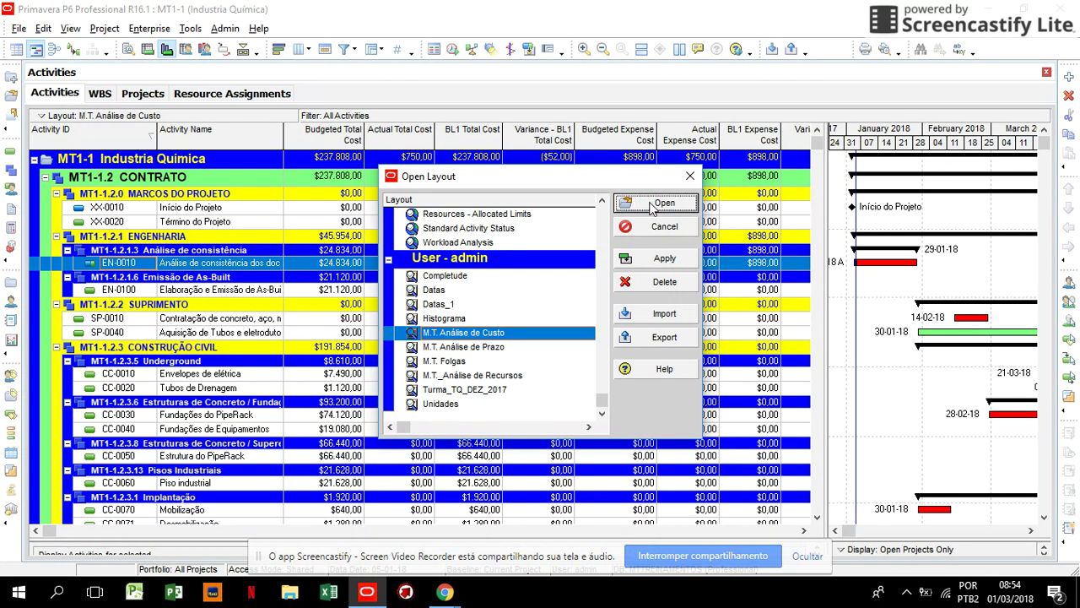
pyautogui.click(646, 202)
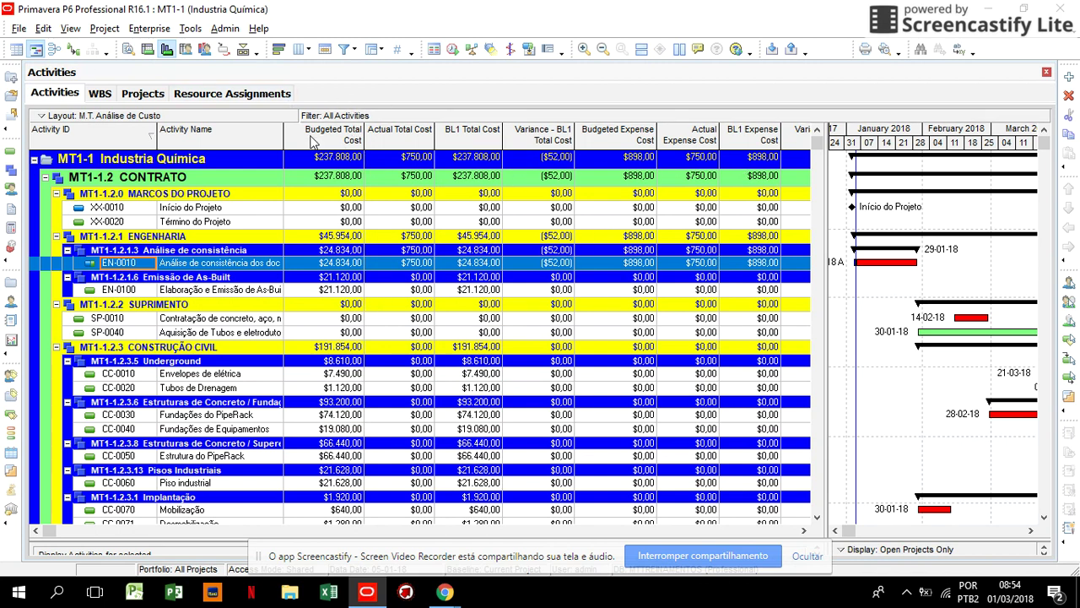
# Widen the activity table to reveal the Variance - BL Project Expense Cost column and review the cost columns.
pyautogui.moveTo(830, 181); pyautogui.dragTo(949, 169)
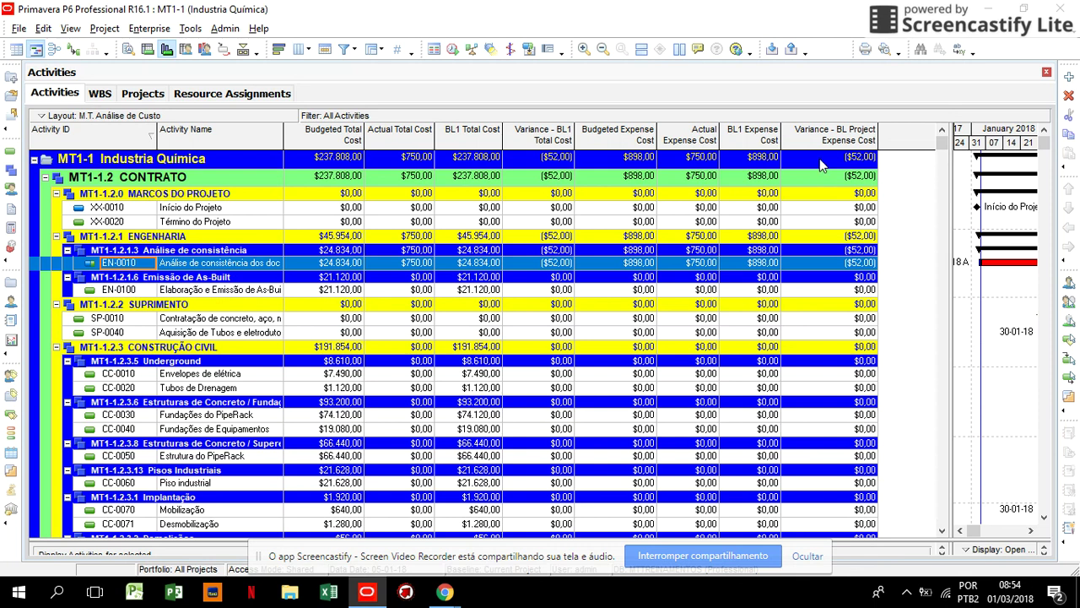
pyautogui.click(818, 165)
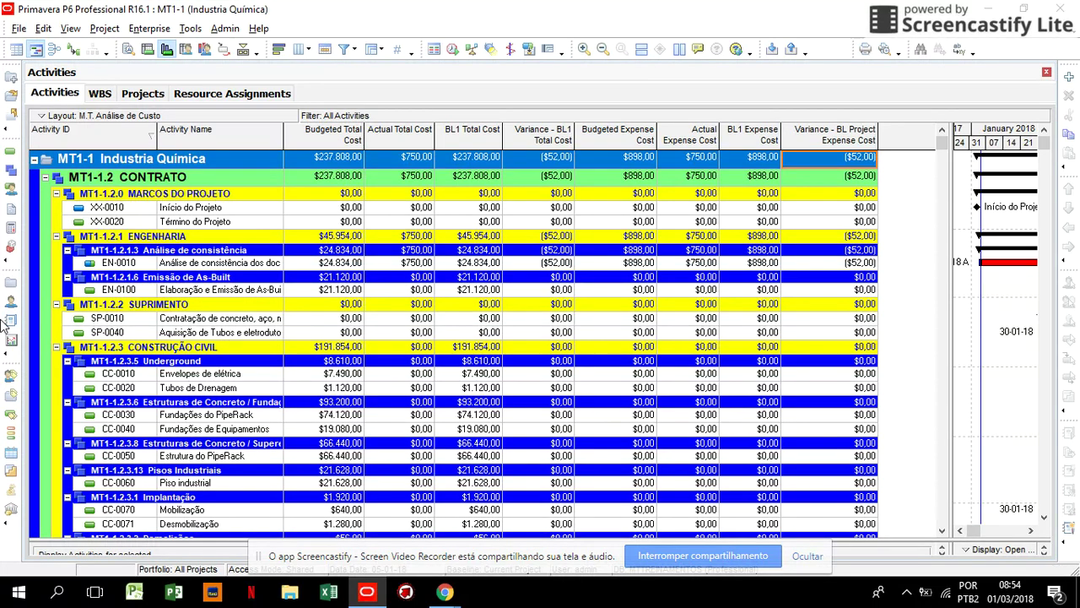
pyautogui.scroll(-1, 424, 393)
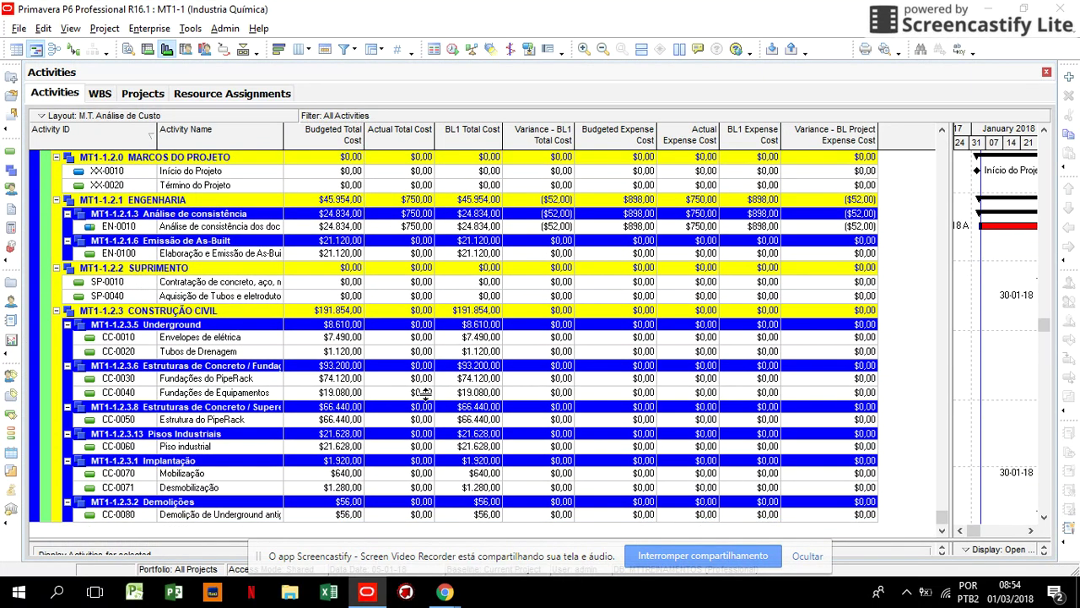
pyautogui.scroll(1, 424, 393)
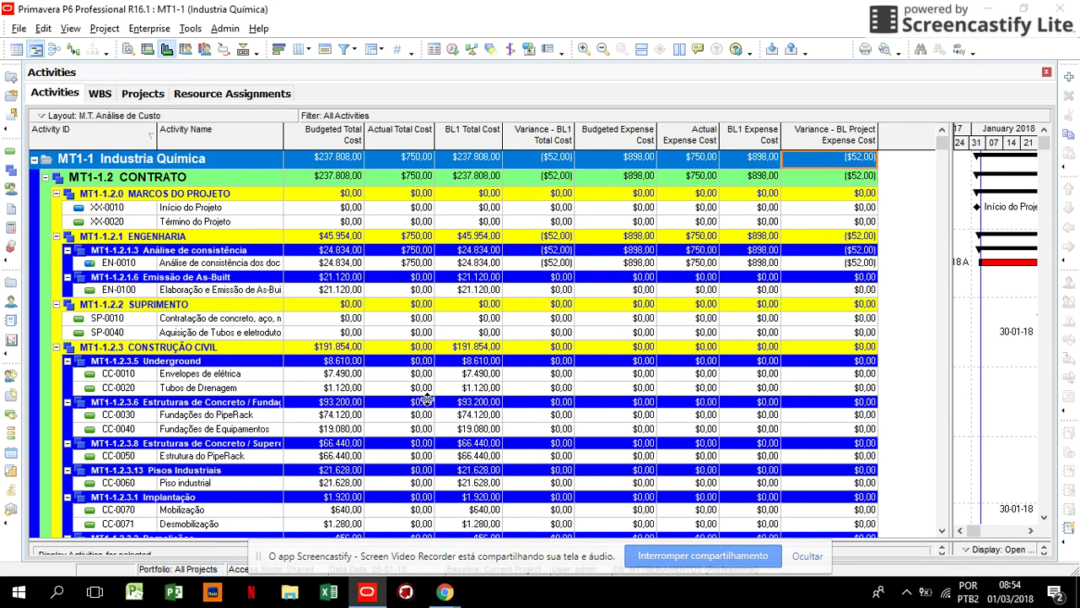
# Save the cost layout's changes and open the M.T. Análise de Prazo layout.
pyautogui.click(62, 118)
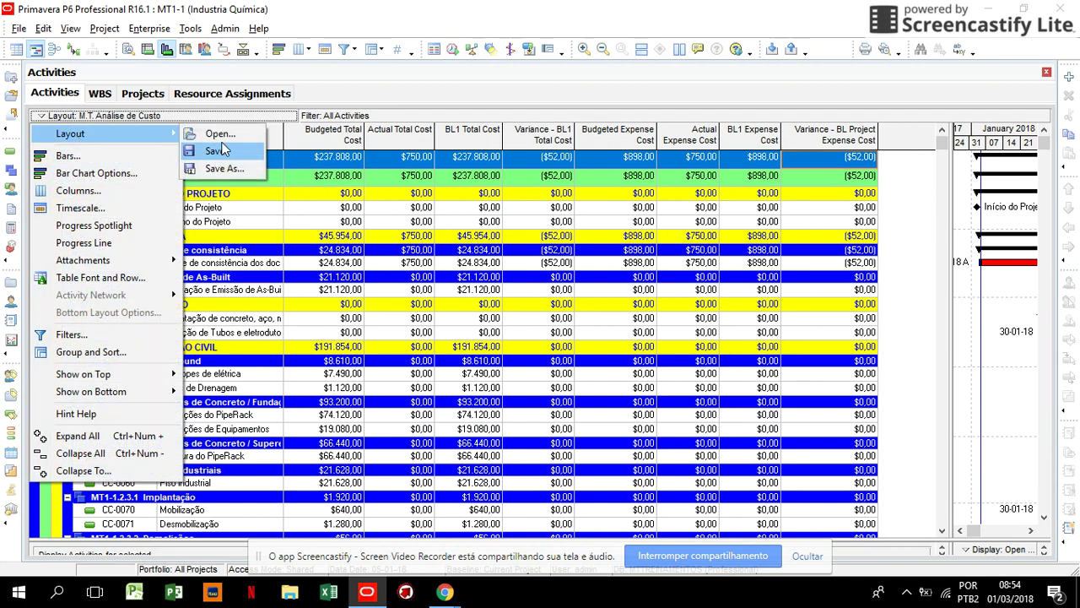
pyautogui.click(218, 151)
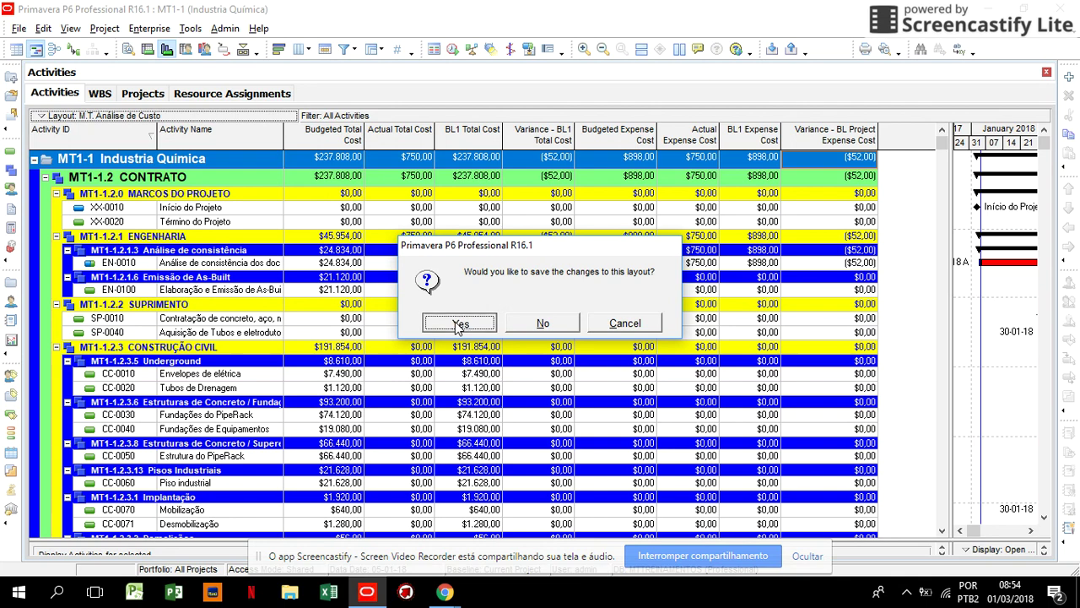
pyautogui.click(459, 323)
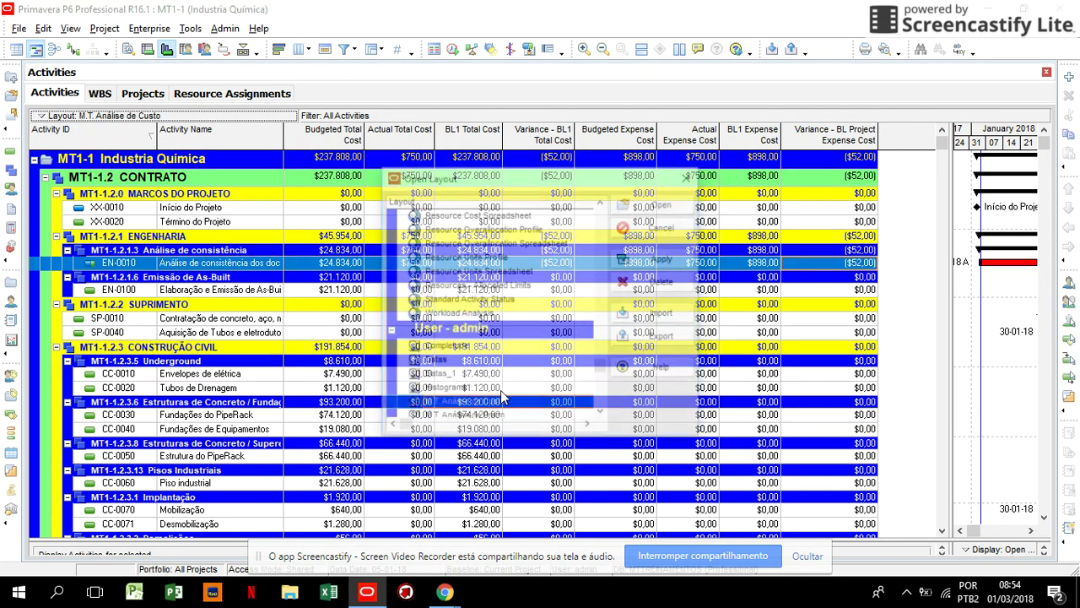
pyautogui.scroll(-1, 499, 387)
pyautogui.click(470, 361)
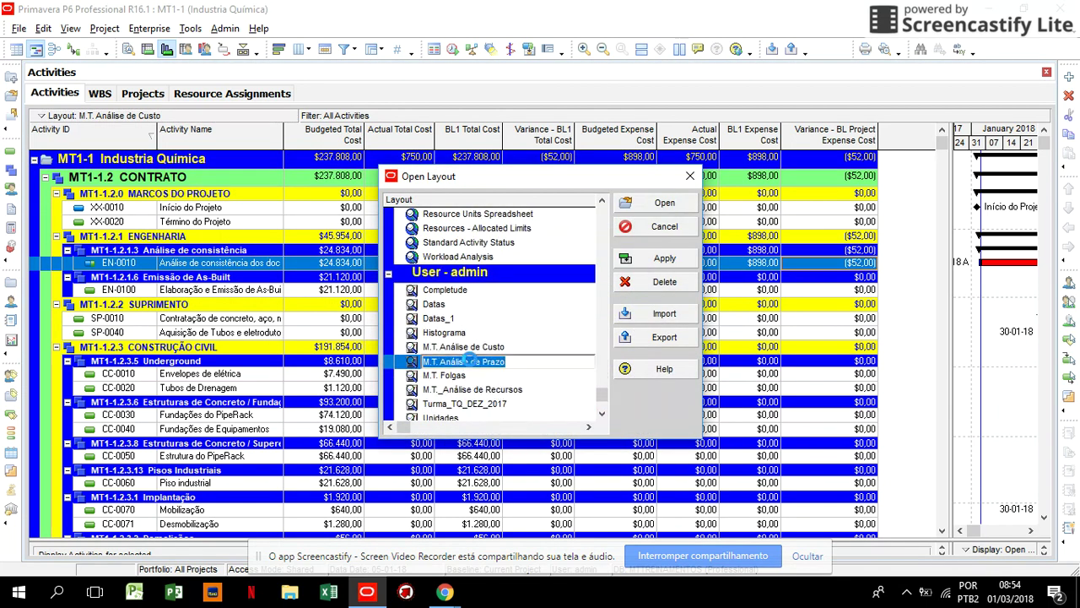
pyautogui.click(661, 205)
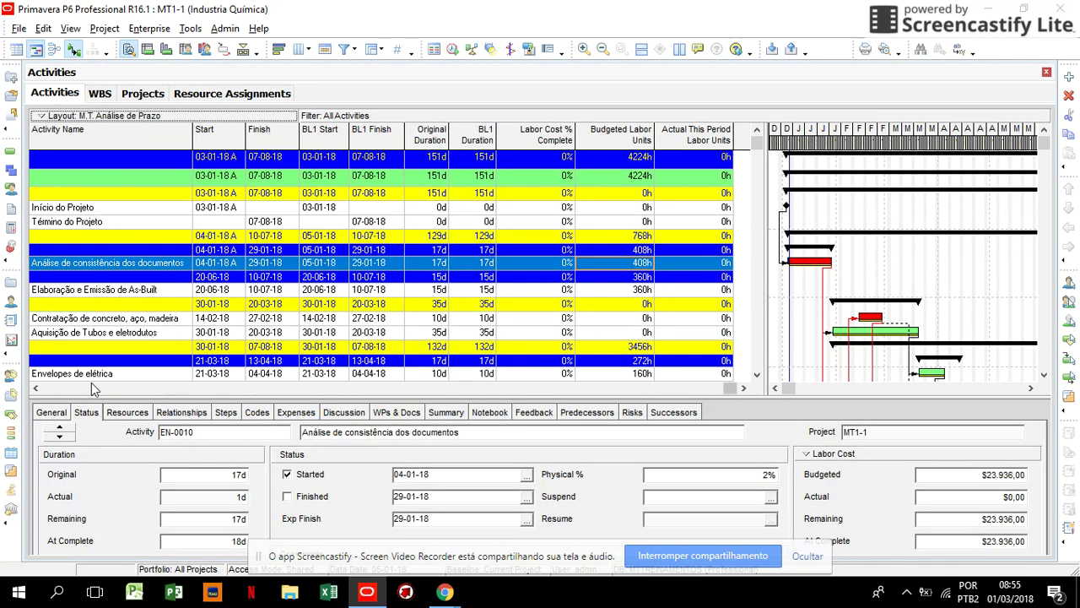
# Widen the activity table and narrow the Activity ID column to show every column, selecting the project's Budgeted Labor Units cell.
pyautogui.moveTo(767, 198); pyautogui.dragTo(911, 199)
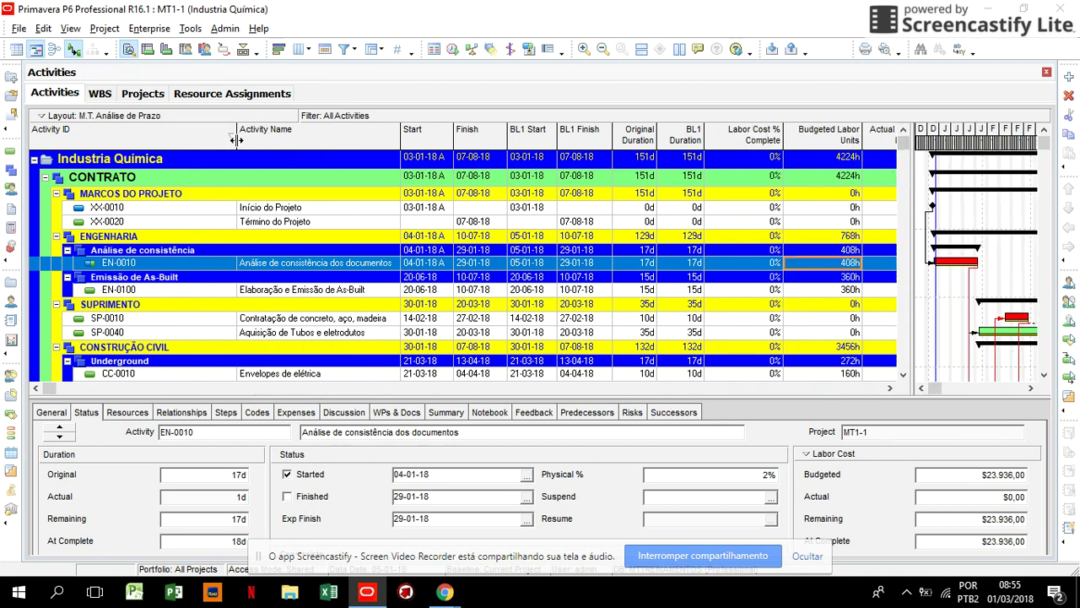
pyautogui.moveTo(235, 140); pyautogui.dragTo(157, 149)
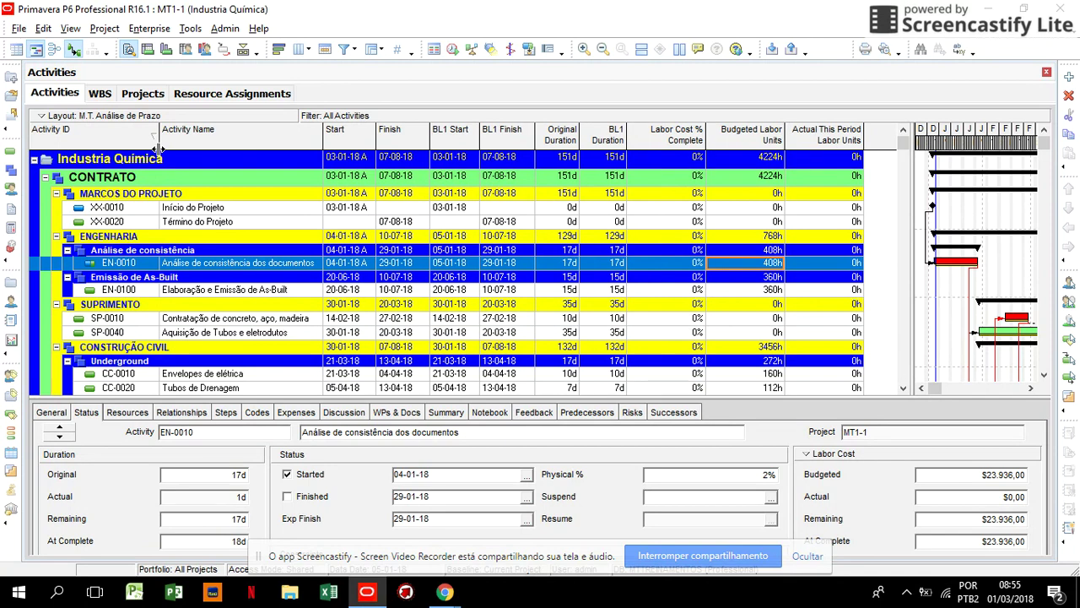
pyautogui.click(759, 160)
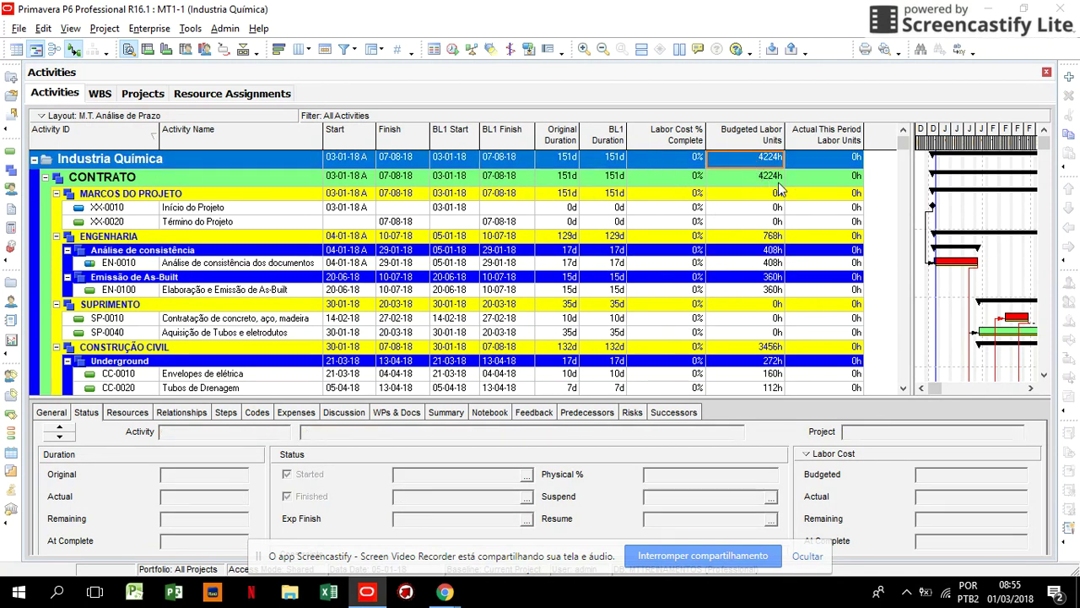
# Switch to the WBS view and bring up its saved layouts, saving the changes to the current WBS layout.
pyautogui.click(101, 117)
pyautogui.moveTo(76, 139)
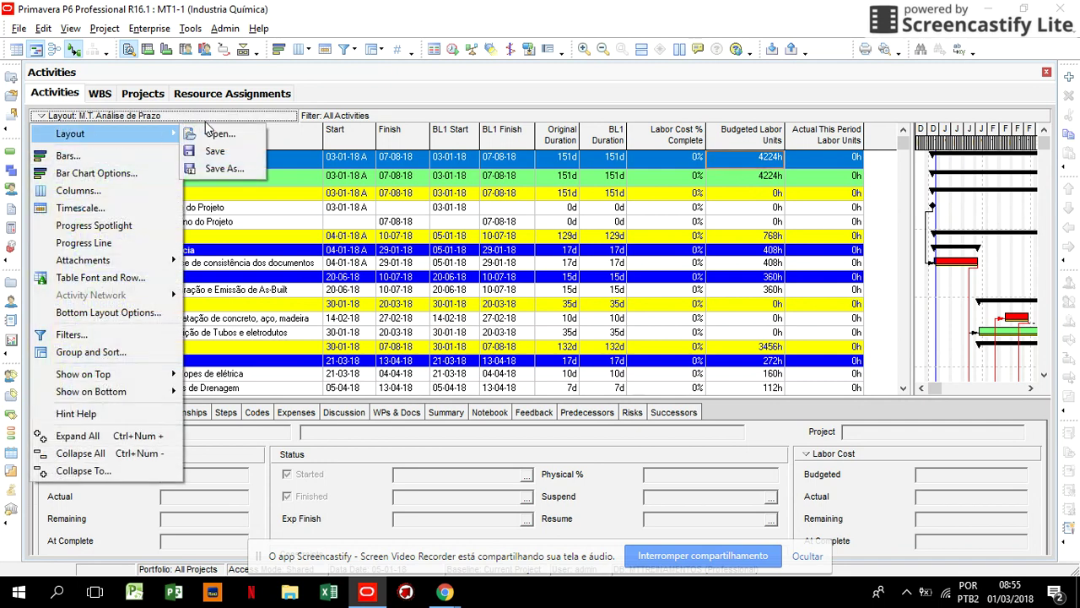
pyautogui.click(101, 95)
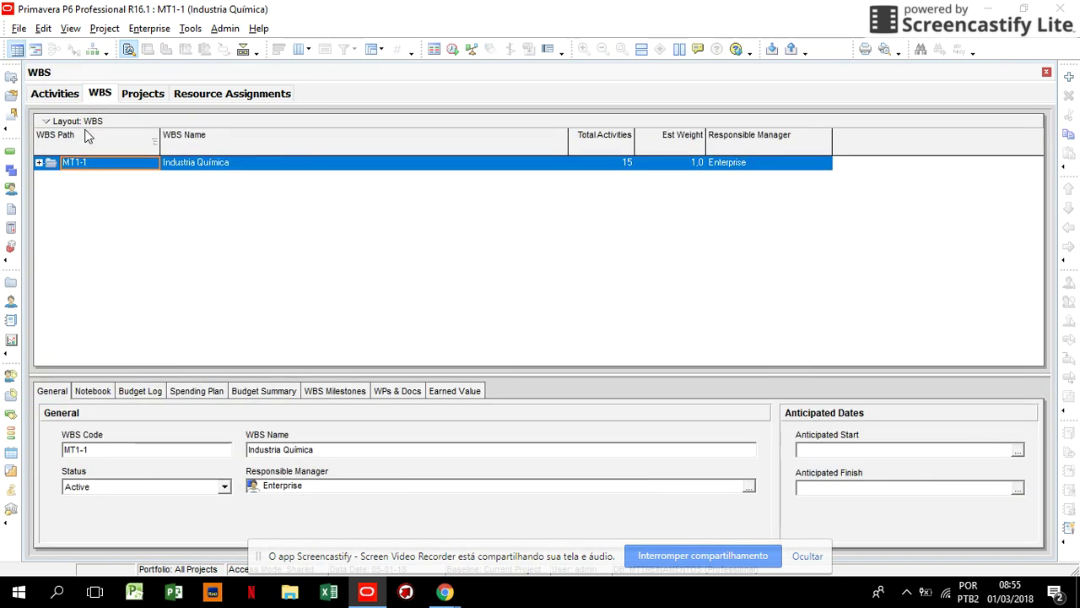
pyautogui.click(84, 124)
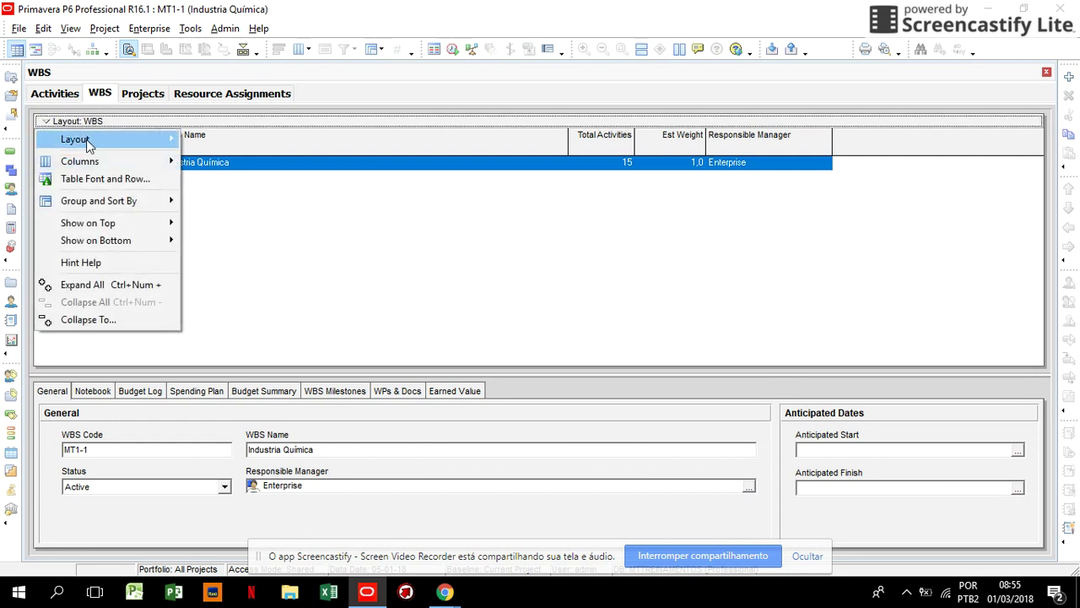
pyautogui.moveTo(85, 140)
pyautogui.click(222, 144)
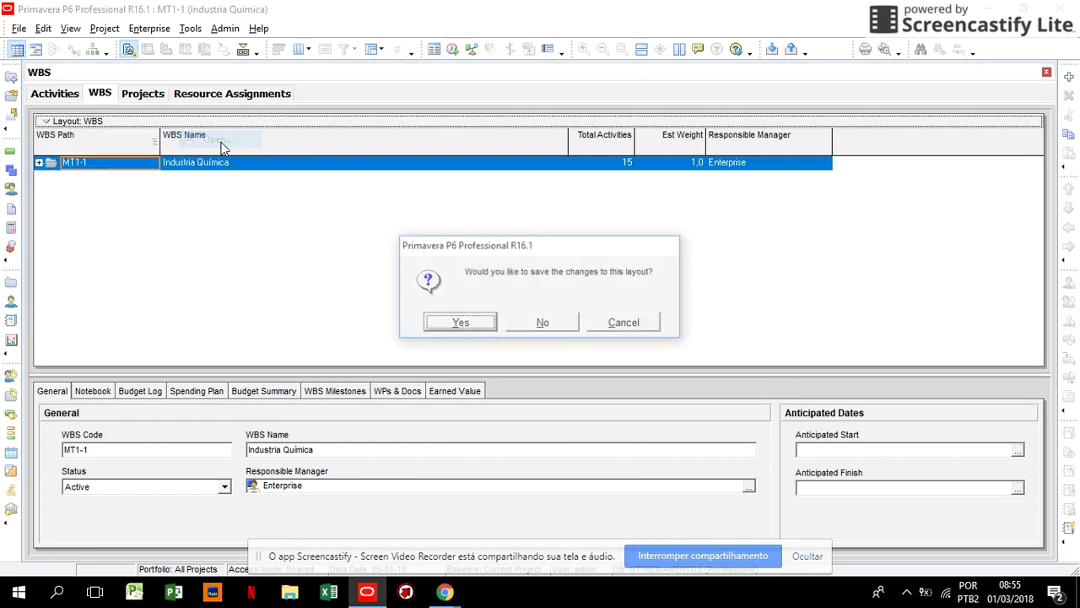
pyautogui.click(469, 329)
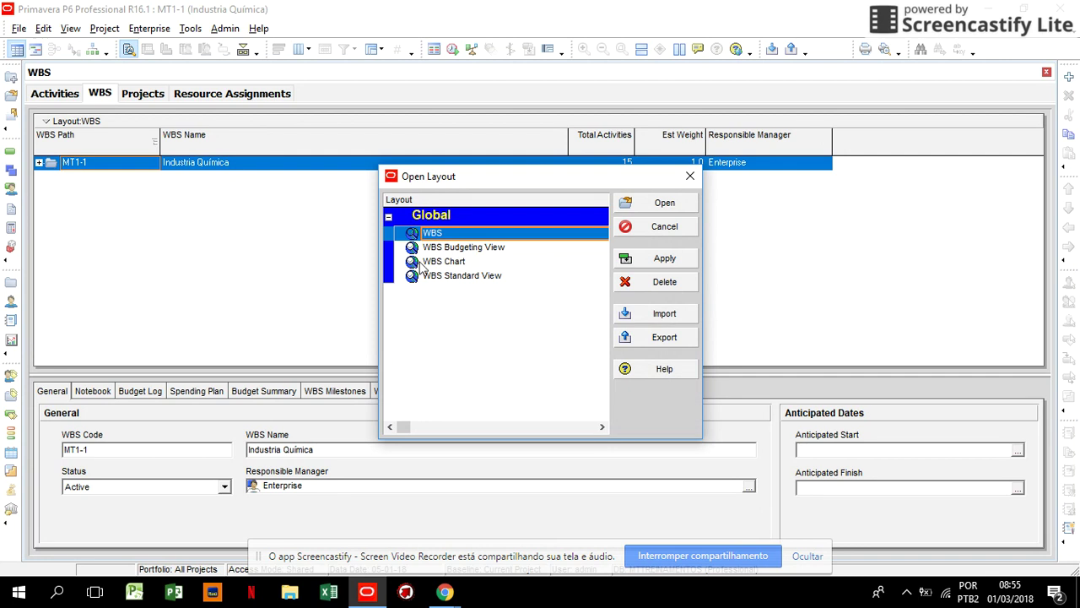
# Apply the global WBS Chart layout and move the layout dialog clear of the chart.
pyautogui.click(448, 248)
pyautogui.click(446, 247)
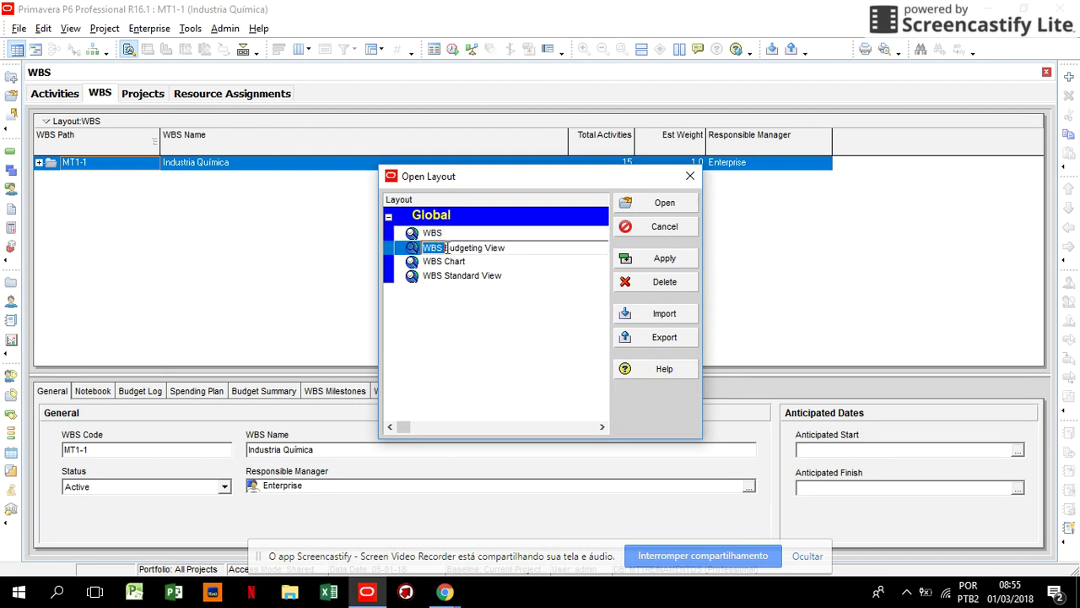
pyautogui.click(444, 263)
pyautogui.click(444, 262)
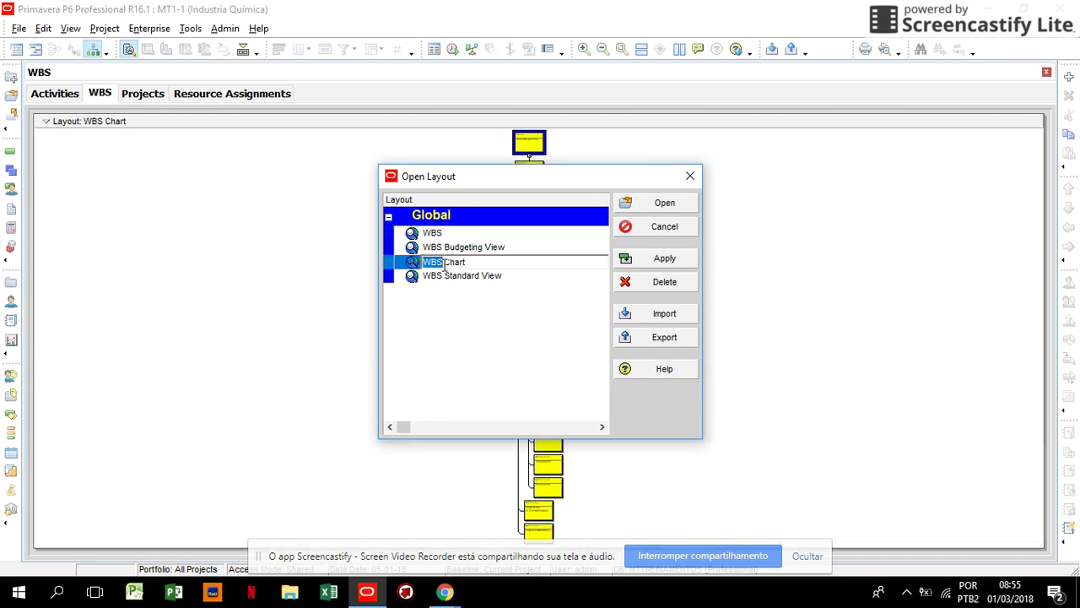
pyautogui.moveTo(633, 181); pyautogui.dragTo(953, 171)
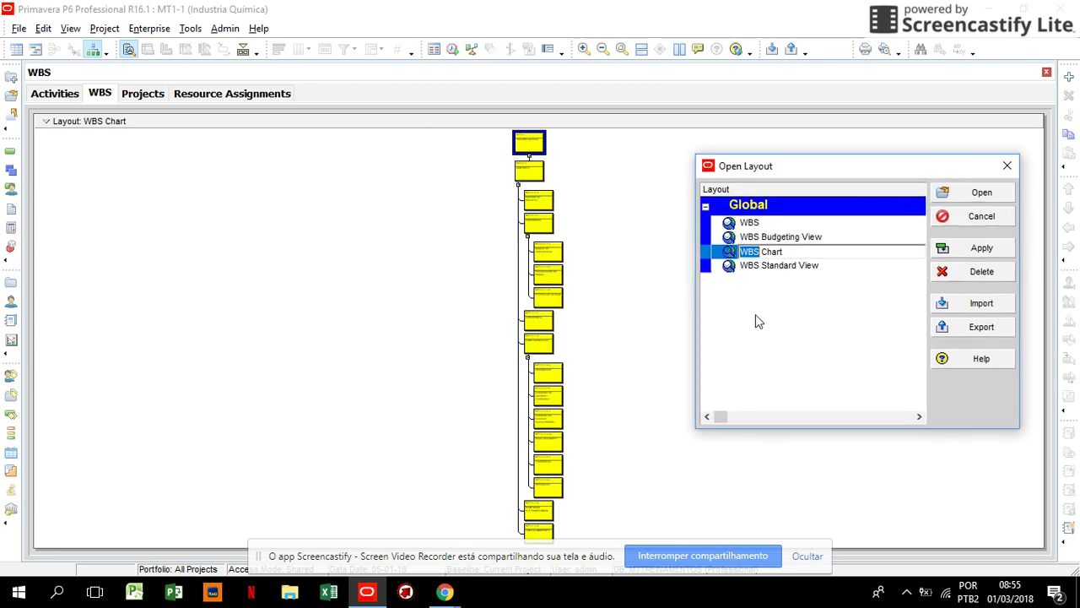
# Preview the global WBS Standard View layout and open the global WBS layout instead.
pyautogui.click(779, 265)
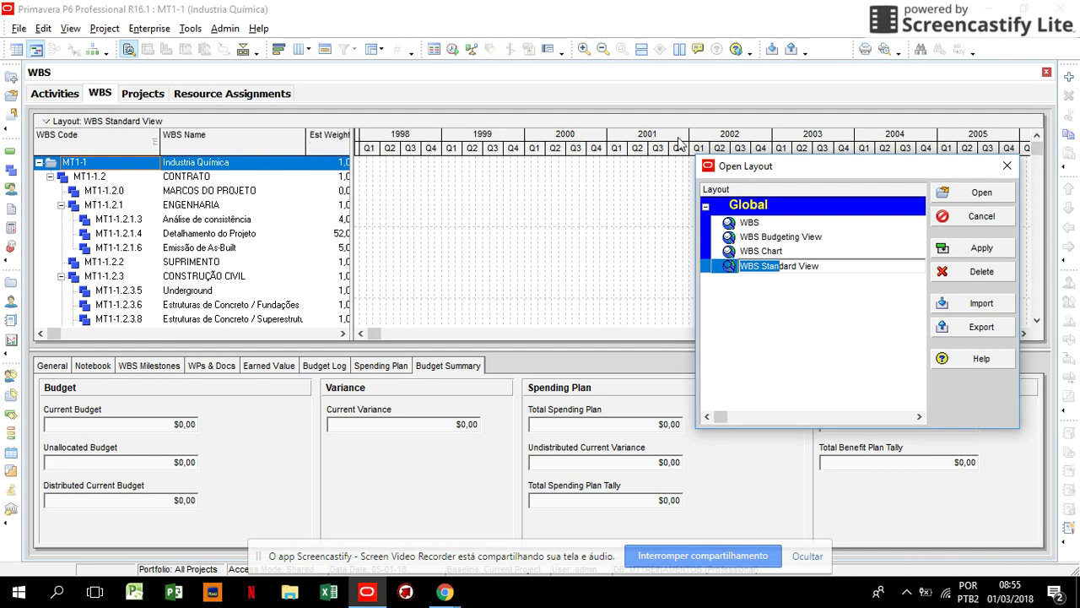
pyautogui.moveTo(862, 167); pyautogui.dragTo(624, 182)
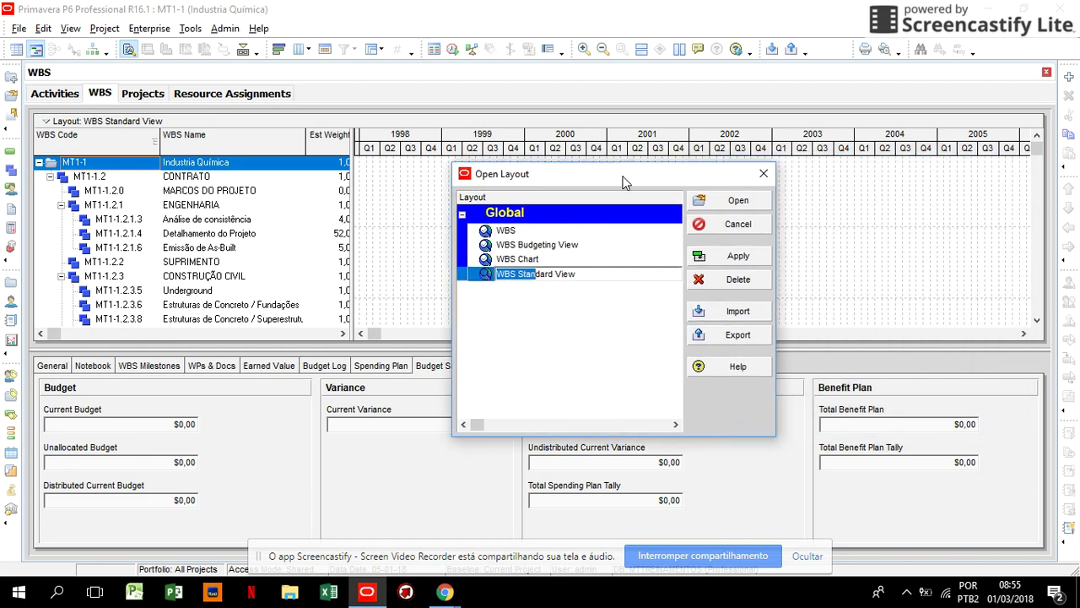
pyautogui.click(505, 232)
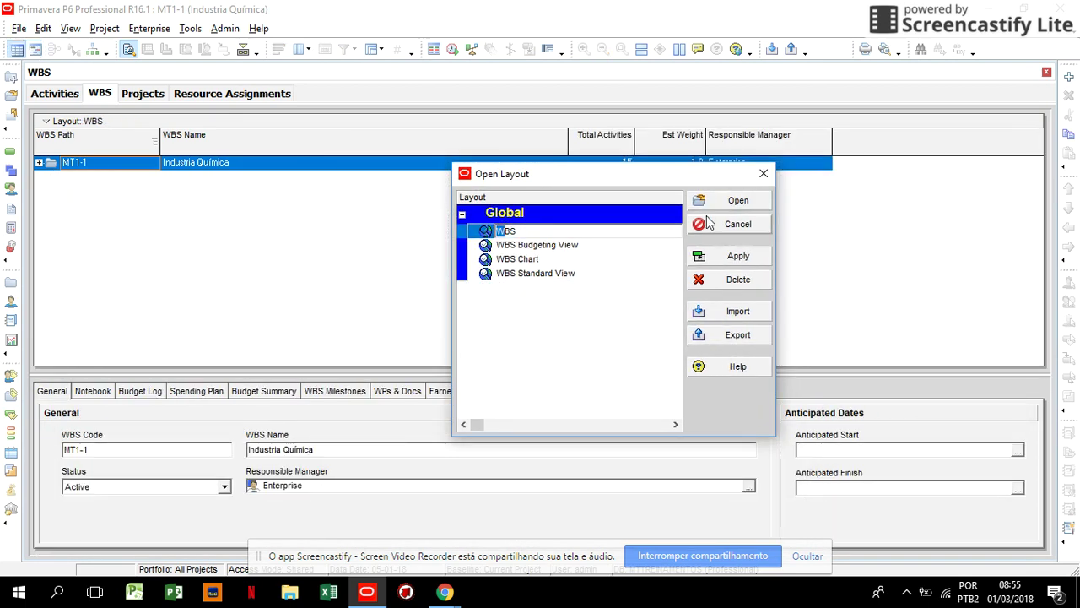
pyautogui.click(743, 201)
# Expand Industria Química, CONTRATO and ENGENHARIA in the WBS table.
pyautogui.click(38, 162)
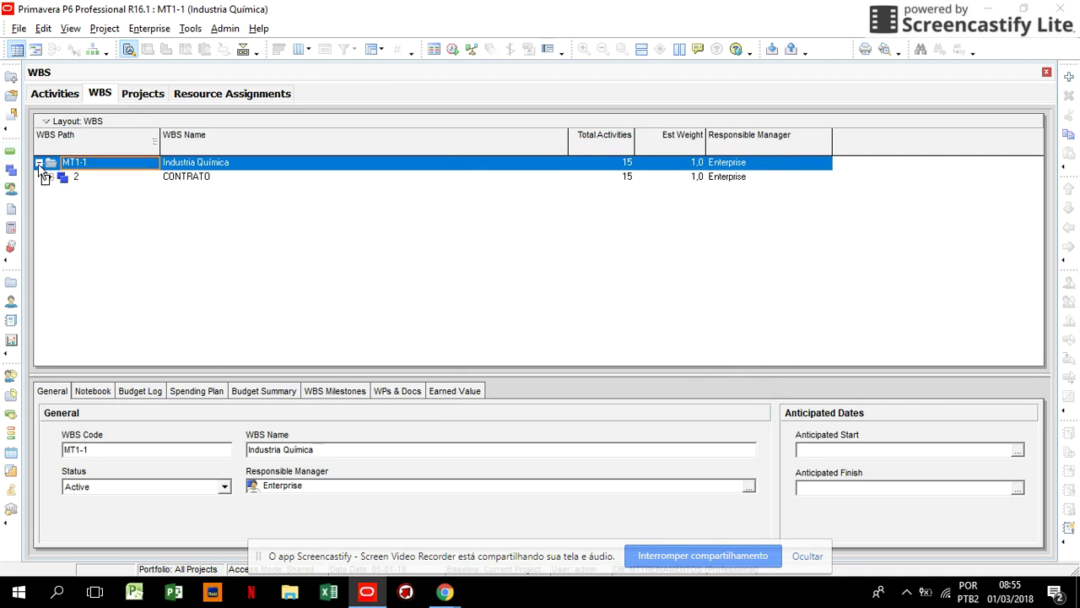
pyautogui.click(50, 177)
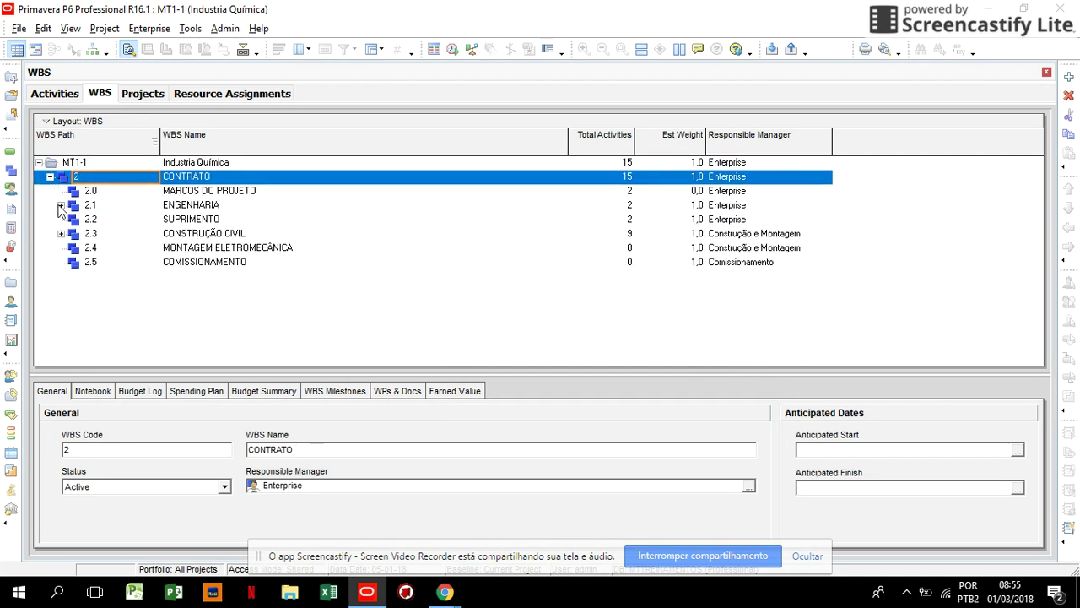
pyautogui.click(61, 206)
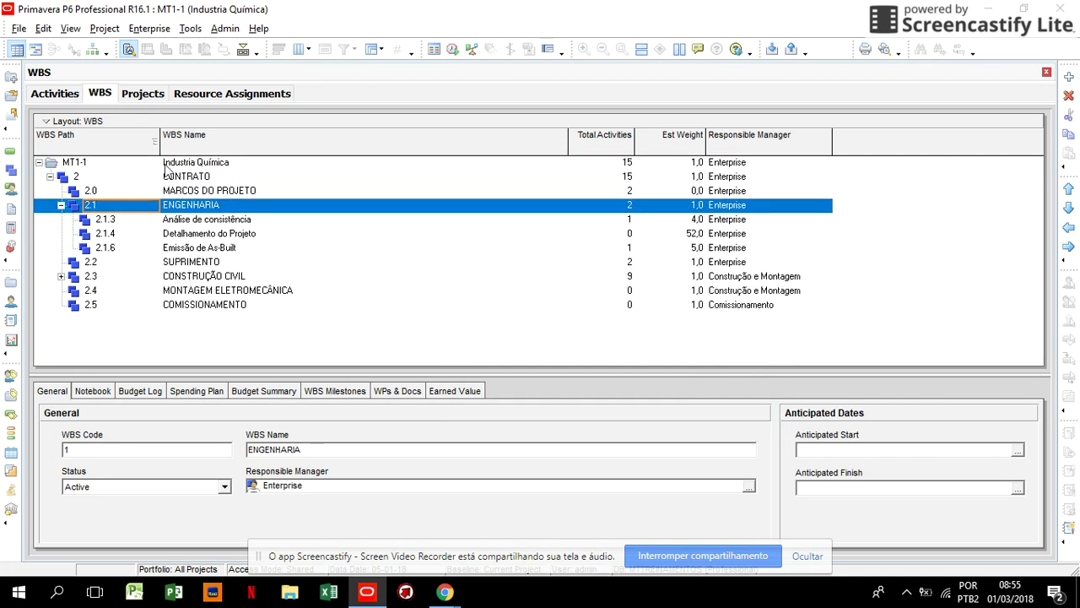
# Switch to the Projects view and narrow the Project Name column.
pyautogui.click(144, 95)
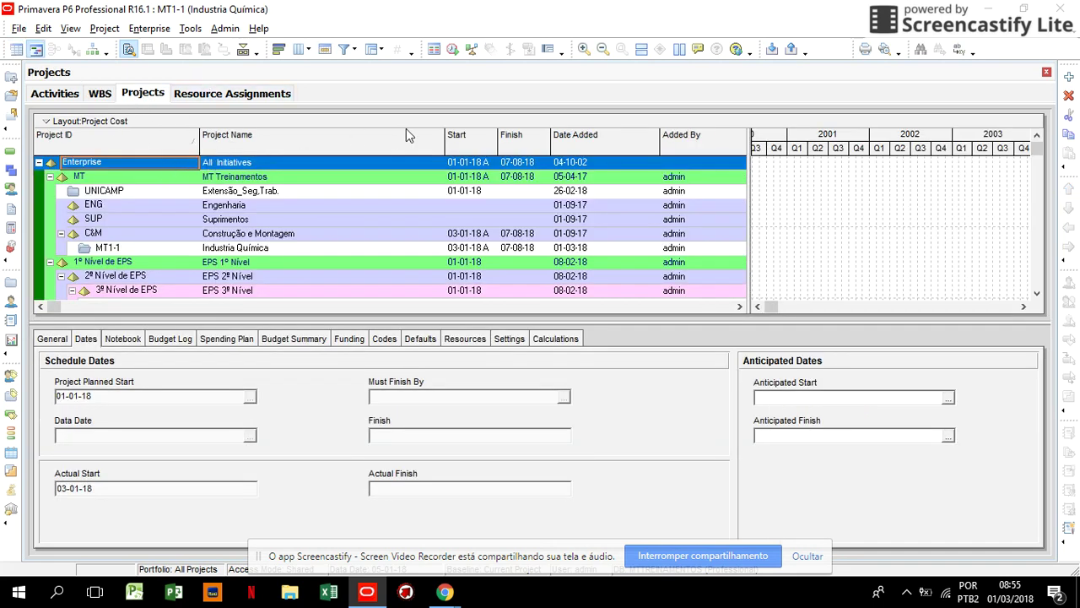
pyautogui.moveTo(442, 138); pyautogui.dragTo(371, 137)
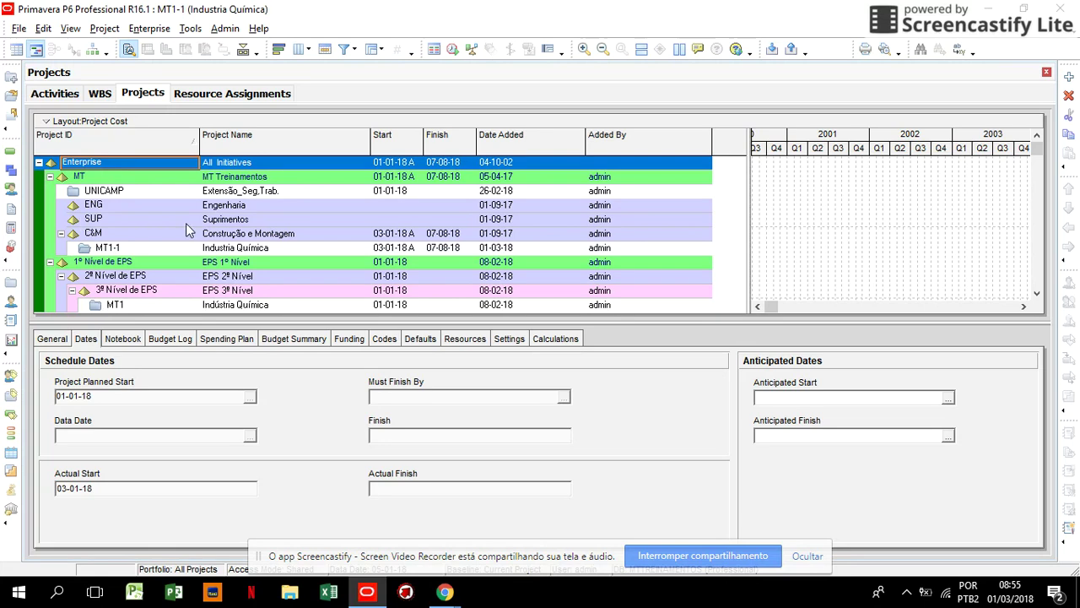
# Bring up column customization for the project table and expand the Earned Value group, widening the dialog to read the full option names.
pyautogui.rightClick(303, 140)
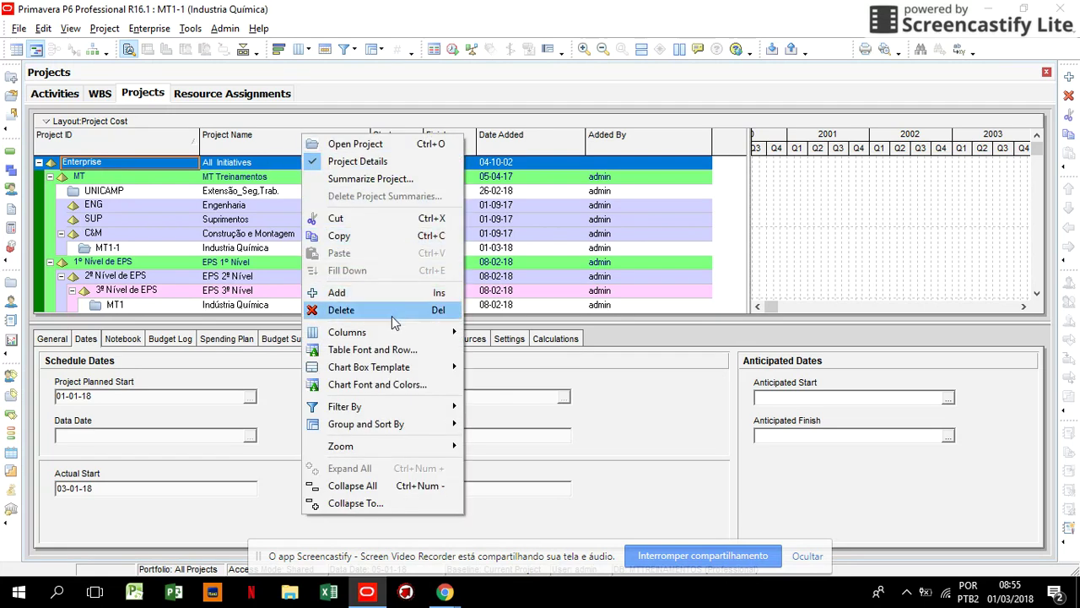
pyautogui.moveTo(397, 334)
pyautogui.click(551, 382)
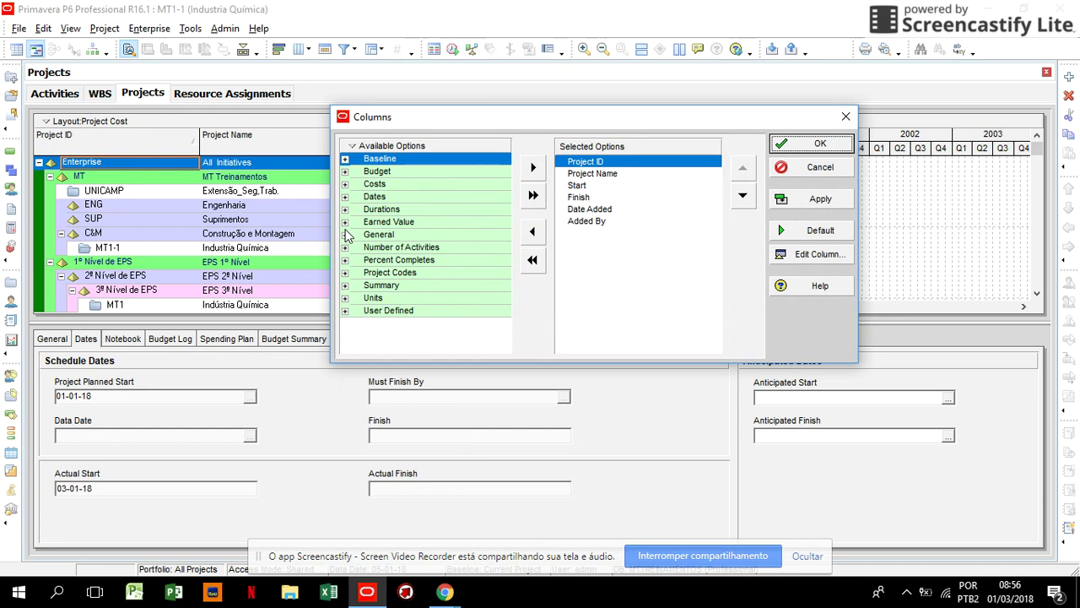
pyautogui.click(345, 222)
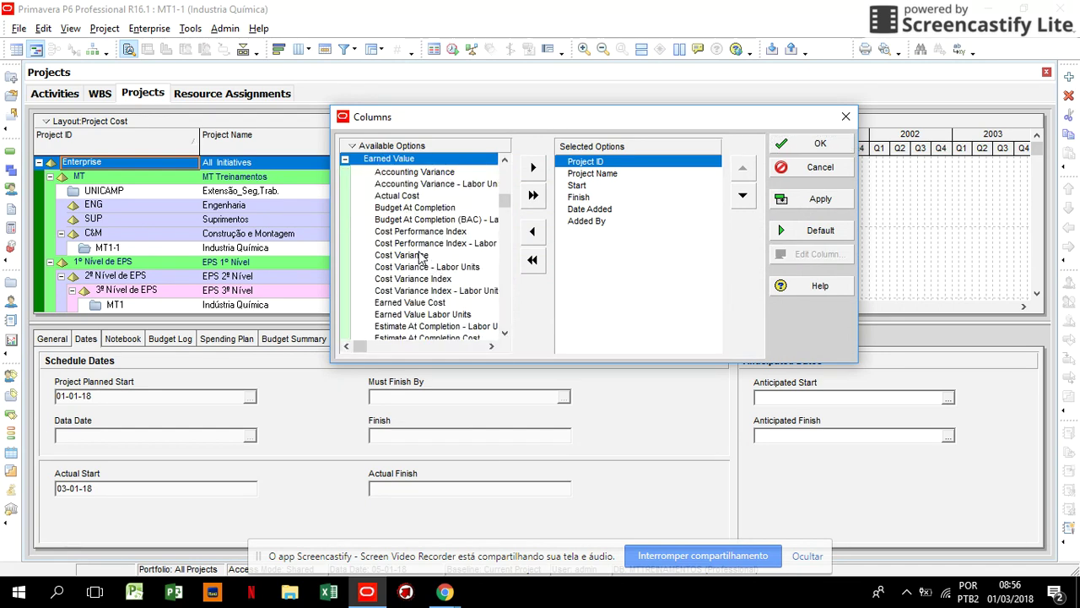
pyautogui.click(420, 243)
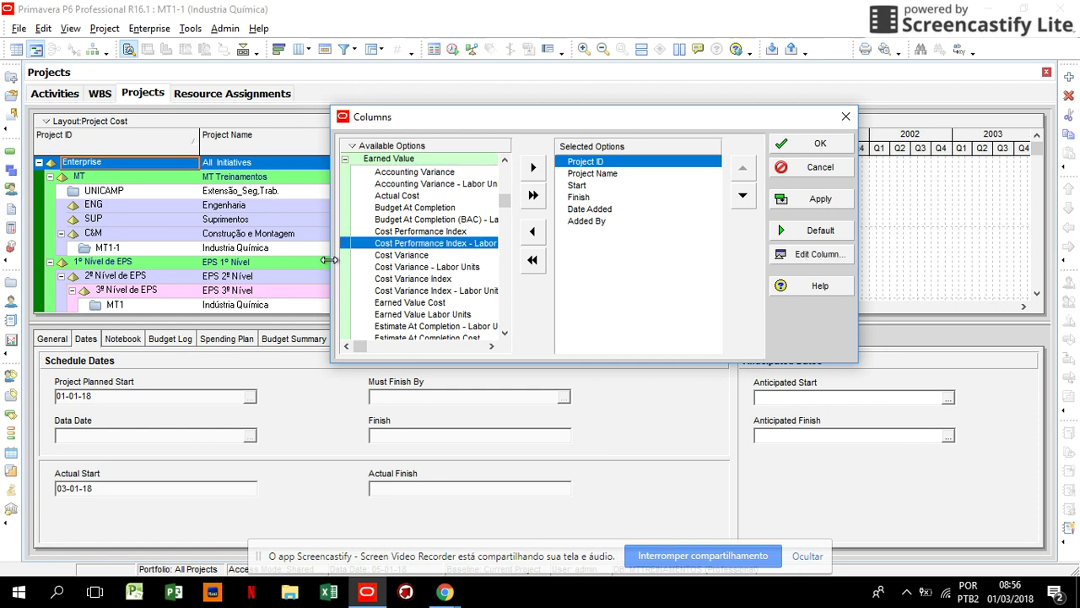
pyautogui.moveTo(329, 260); pyautogui.dragTo(233, 251)
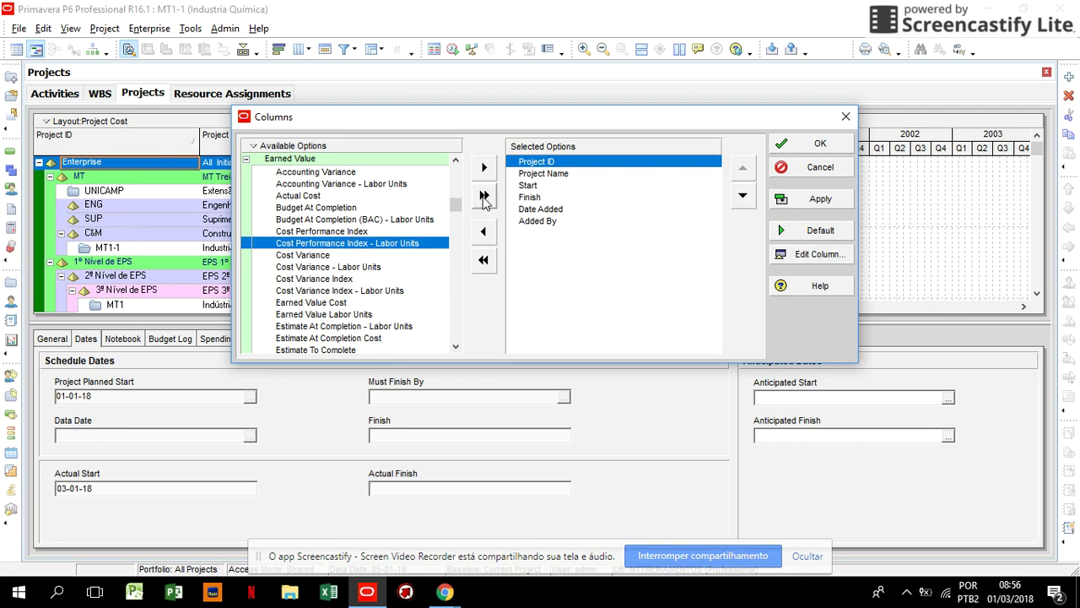
# Add Cost Performance Index - Labor Units, Cost Variance, Cost Variance Index and Estimate At Completion Cost after Added By in the selected columns.
pyautogui.click(537, 221)
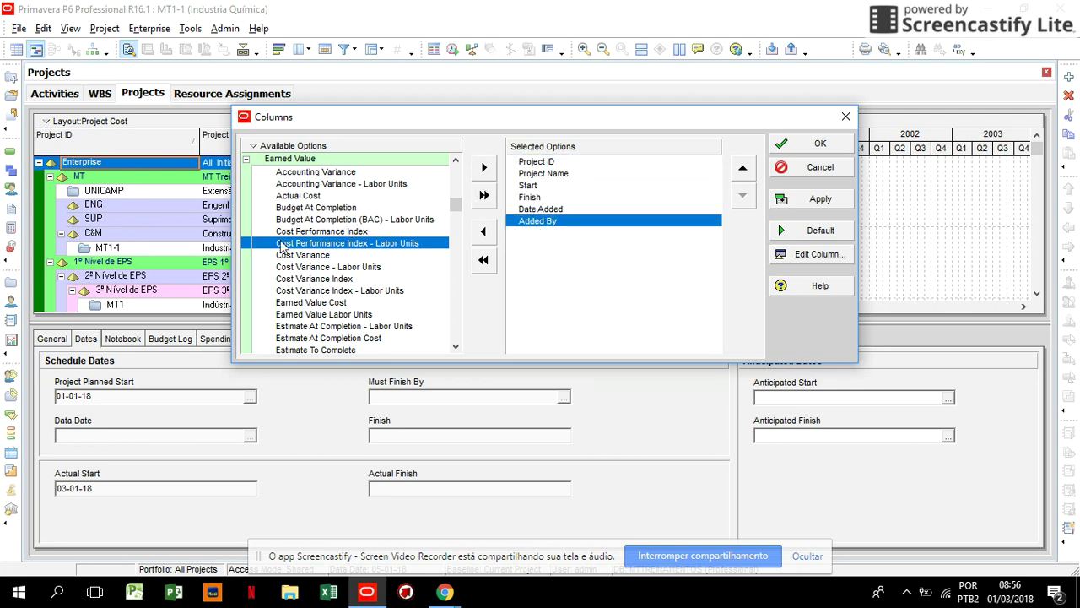
pyautogui.click(485, 170)
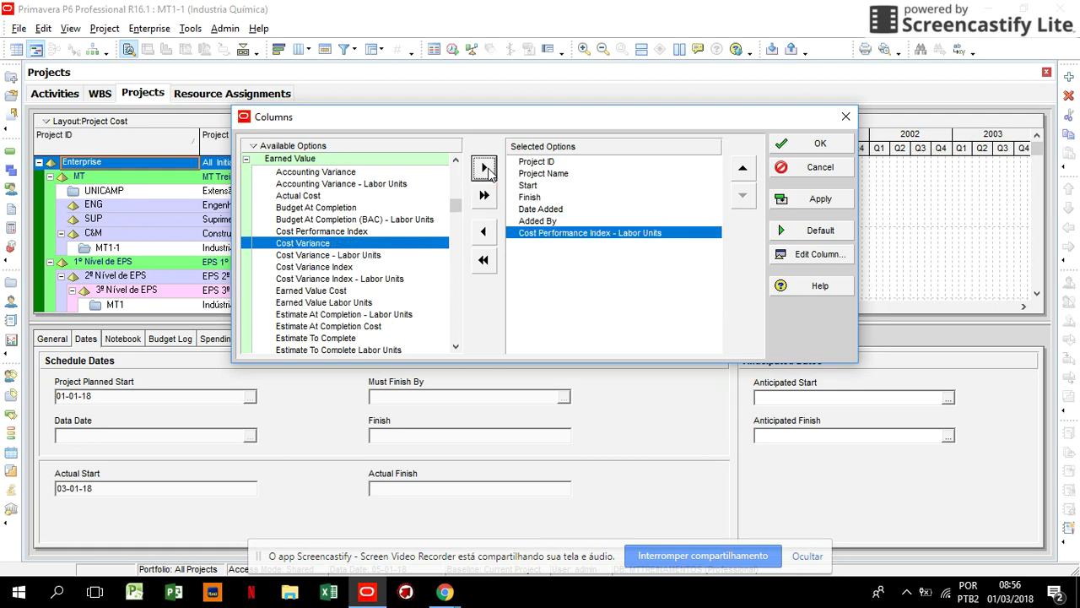
pyautogui.click(484, 168)
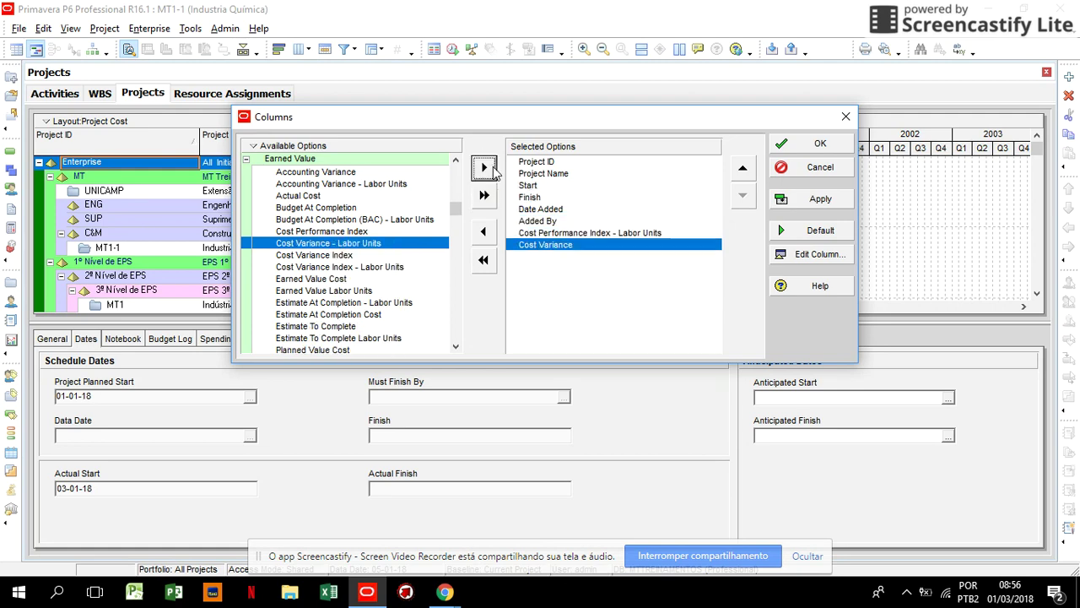
pyautogui.click(314, 256)
pyautogui.click(484, 168)
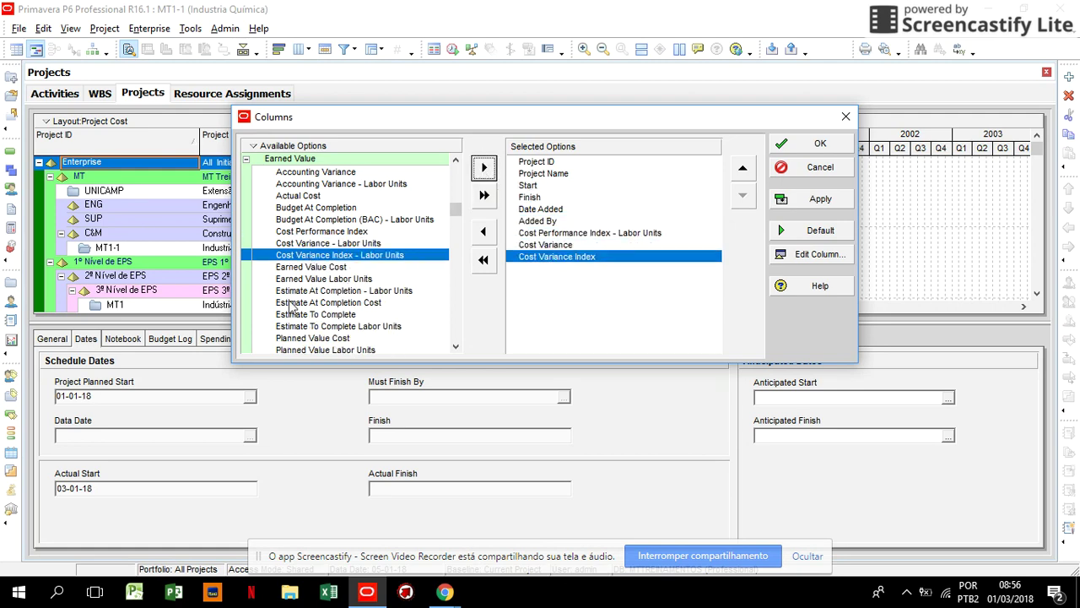
pyautogui.click(276, 302)
pyautogui.click(484, 168)
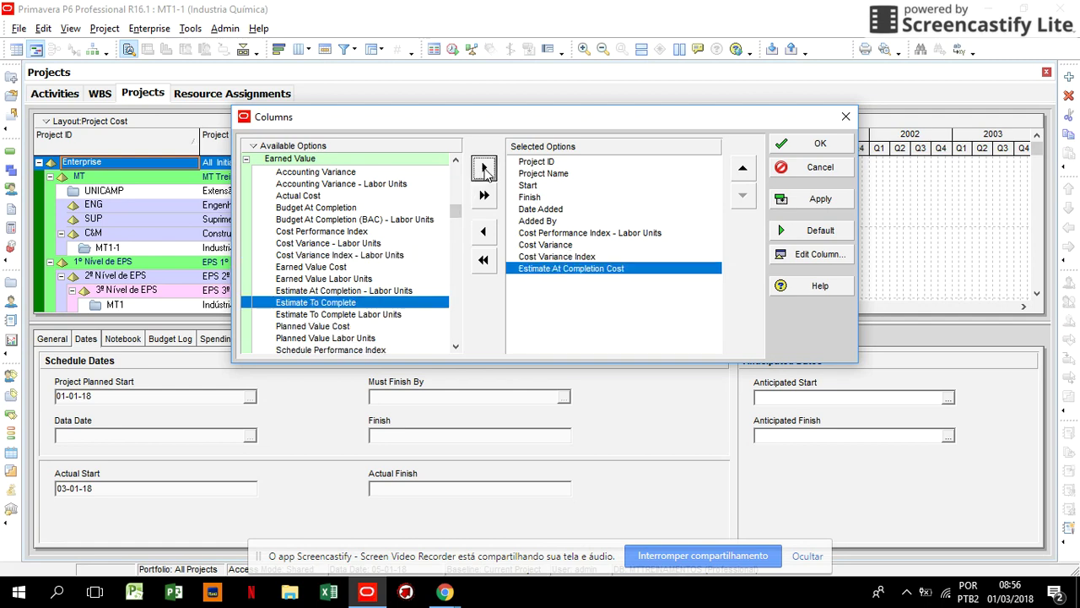
# Remove Added By from the selected columns and add it back from the General group, placing it after Cost Variance.
pyautogui.click(540, 221)
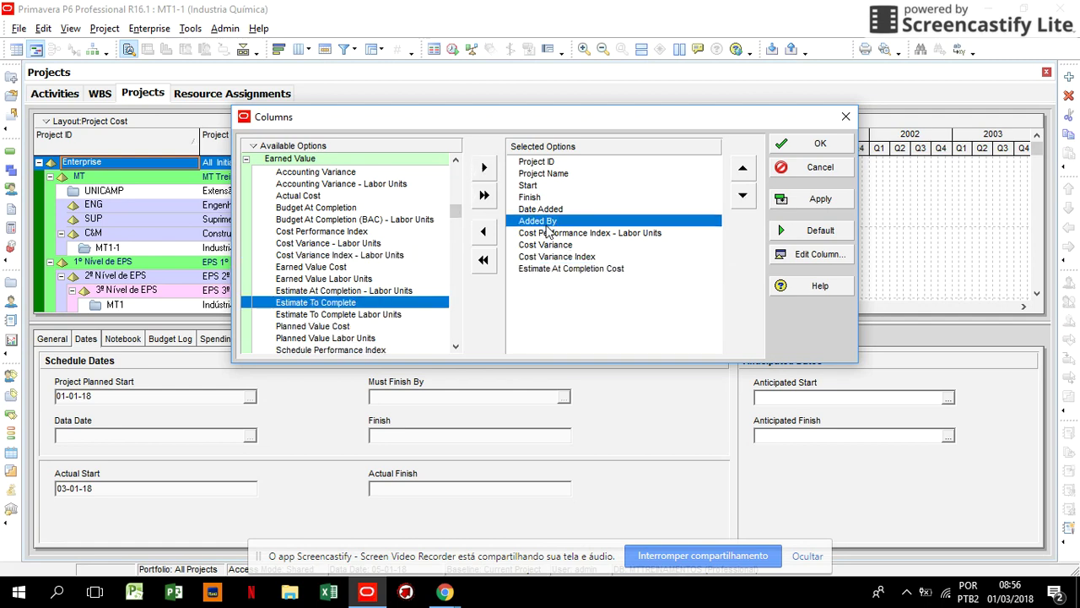
pyautogui.click(483, 232)
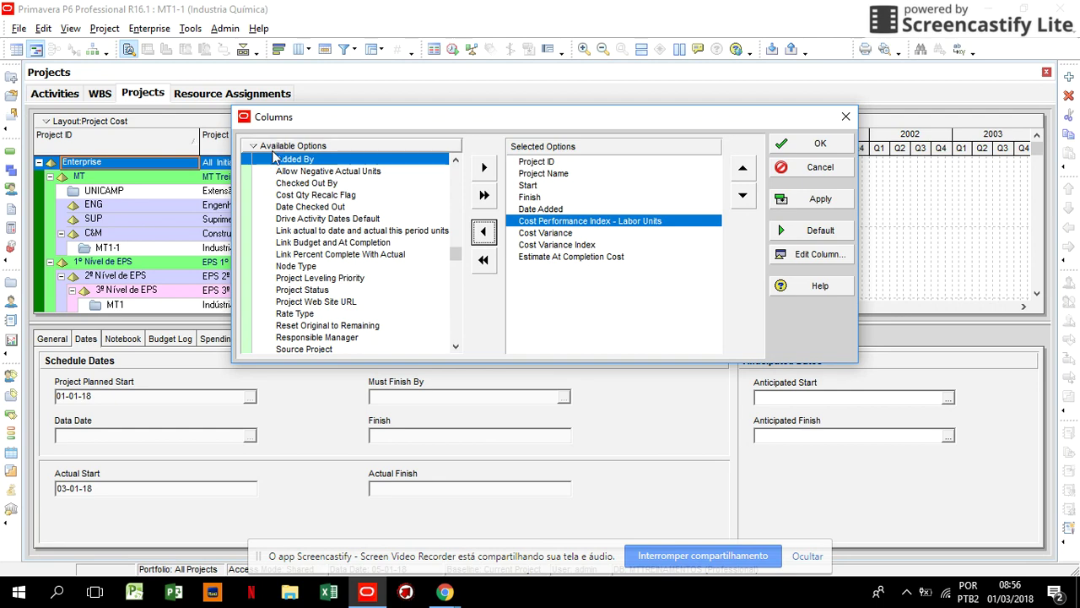
pyautogui.click(329, 196)
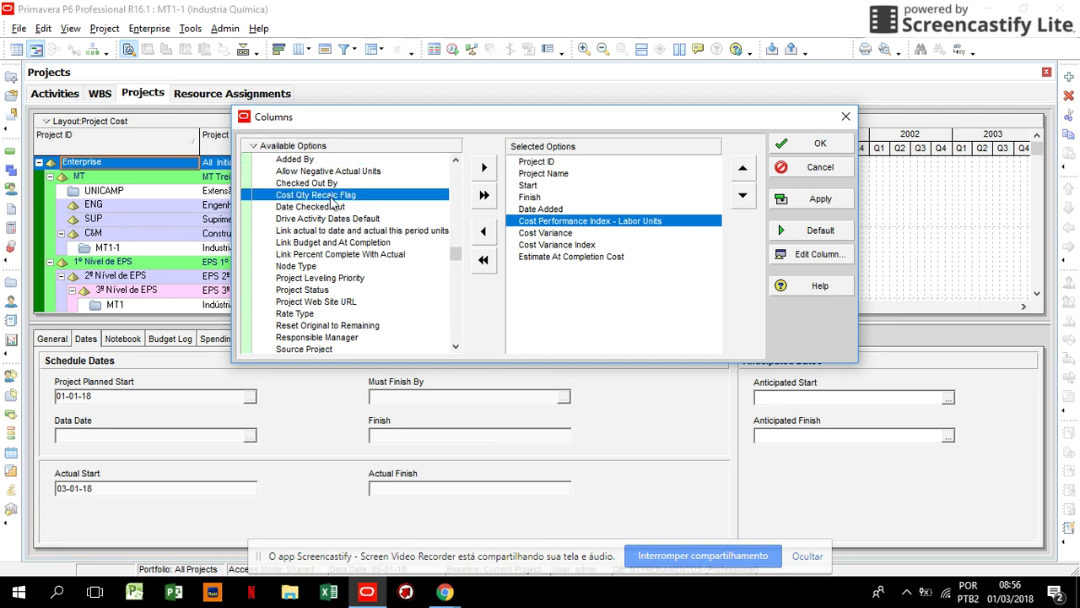
pyautogui.scroll(1, 329, 205)
pyautogui.click(314, 209)
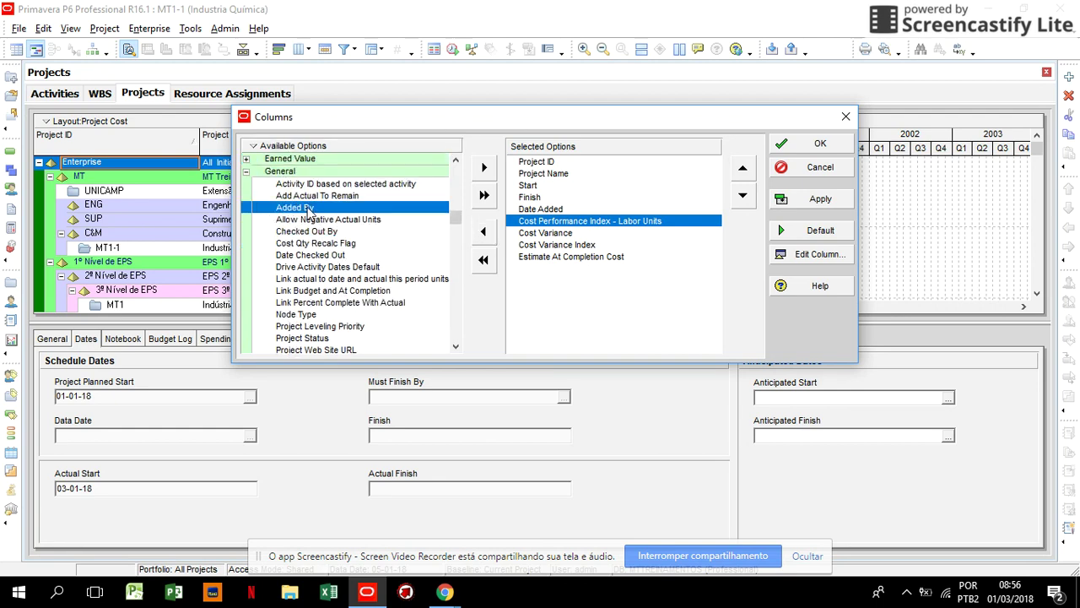
pyautogui.click(483, 167)
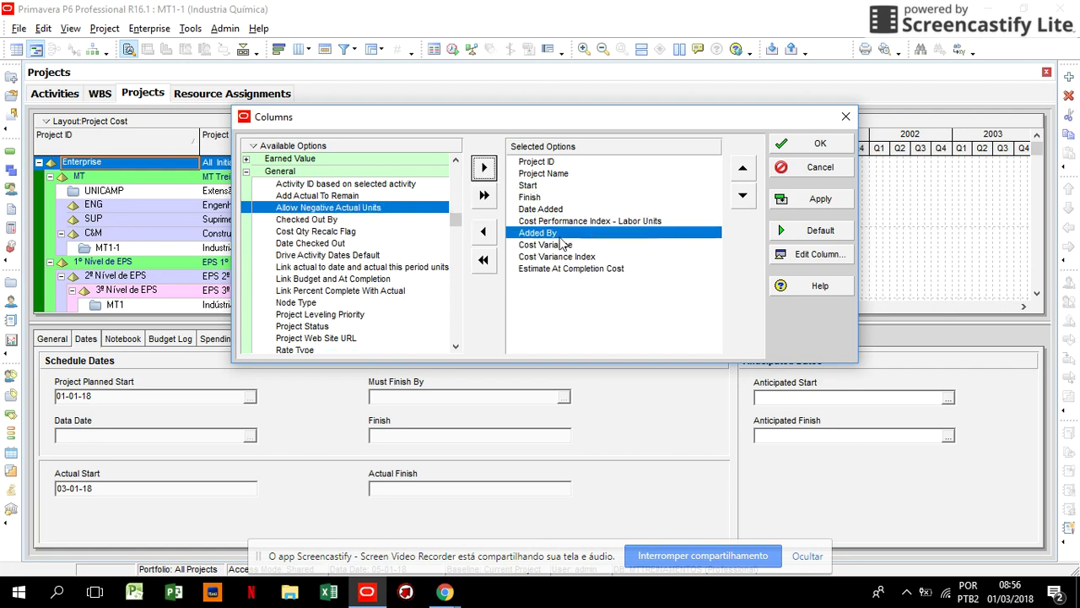
pyautogui.click(484, 231)
pyautogui.click(483, 168)
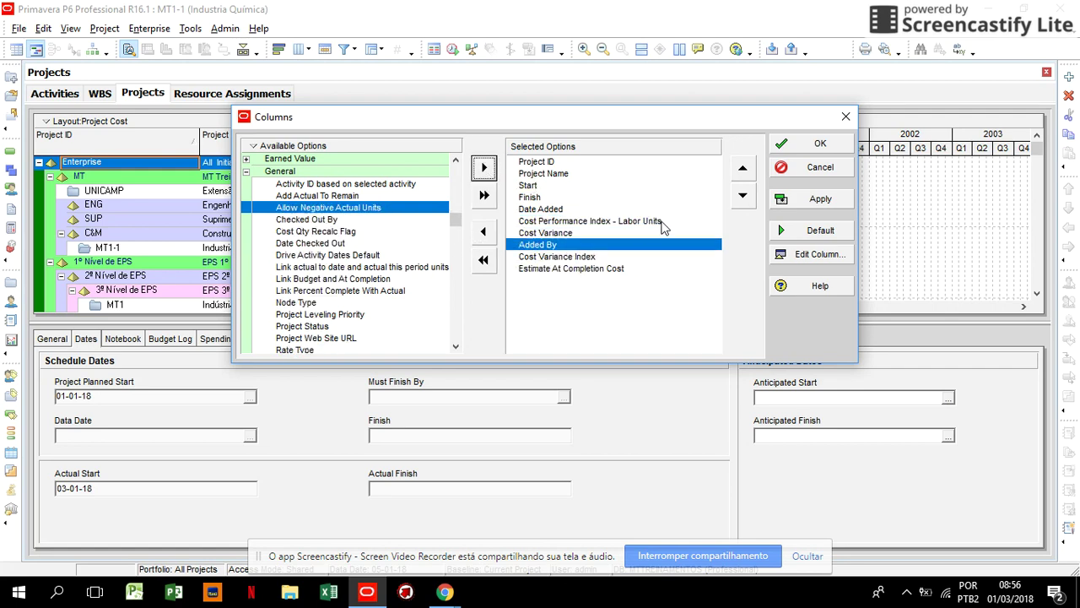
# Reorder the selected columns so Added By comes directly before Date Added, and apply the column set to the project table.
pyautogui.click(742, 171)
pyautogui.click(742, 171)
pyautogui.click(742, 172)
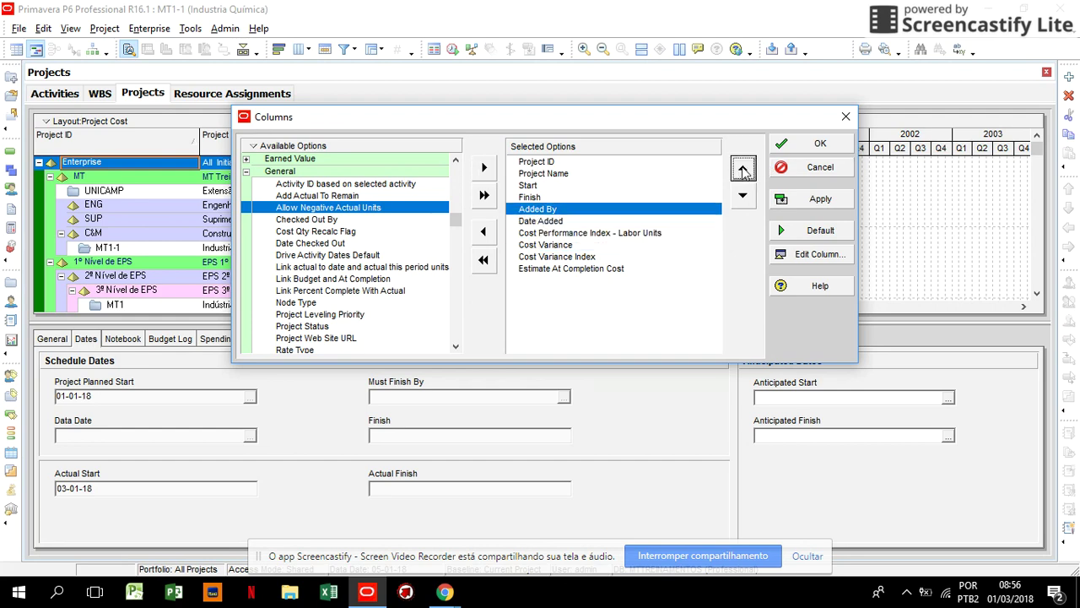
pyautogui.click(816, 201)
pyautogui.moveTo(736, 126); pyautogui.dragTo(708, 335)
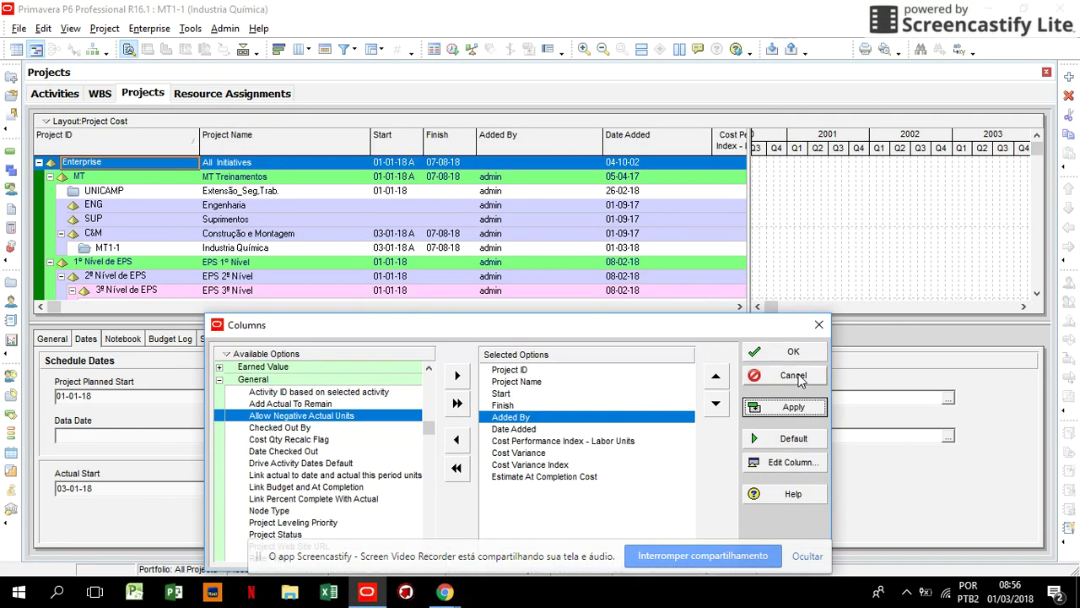
pyautogui.click(784, 356)
# Widen the project table over the Gantt area and narrow the Project Name, Added By and Date Added columns to show every column.
pyautogui.moveTo(746, 285); pyautogui.dragTo(971, 279)
pyautogui.moveTo(371, 144); pyautogui.dragTo(326, 142)
pyautogui.moveTo(666, 145); pyautogui.dragTo(473, 155)
# Save the column changes to the current Project Cost layout.
pyautogui.click(53, 123)
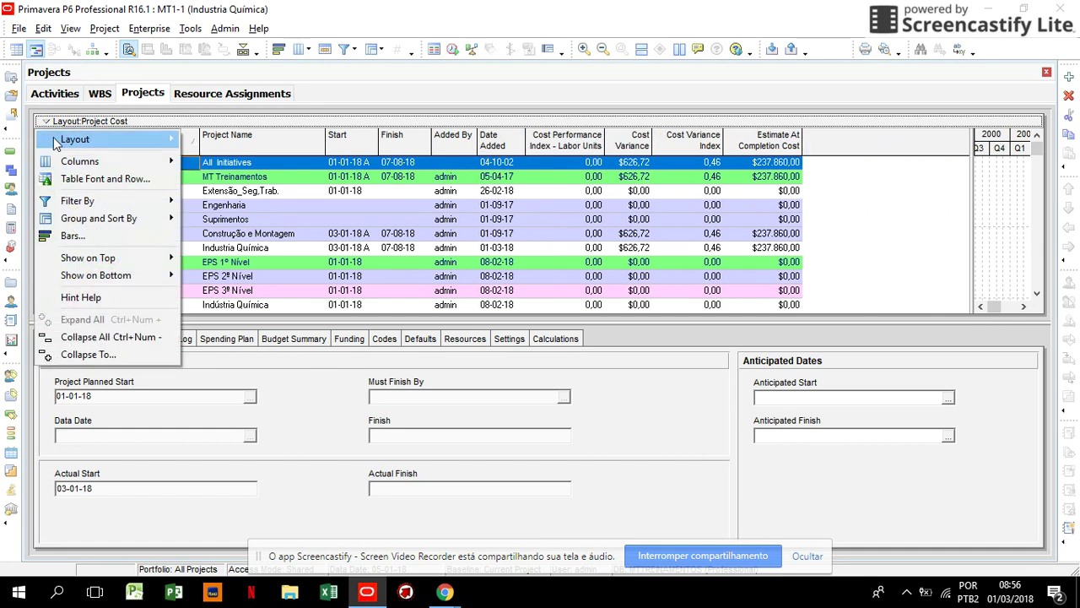
pyautogui.moveTo(56, 143)
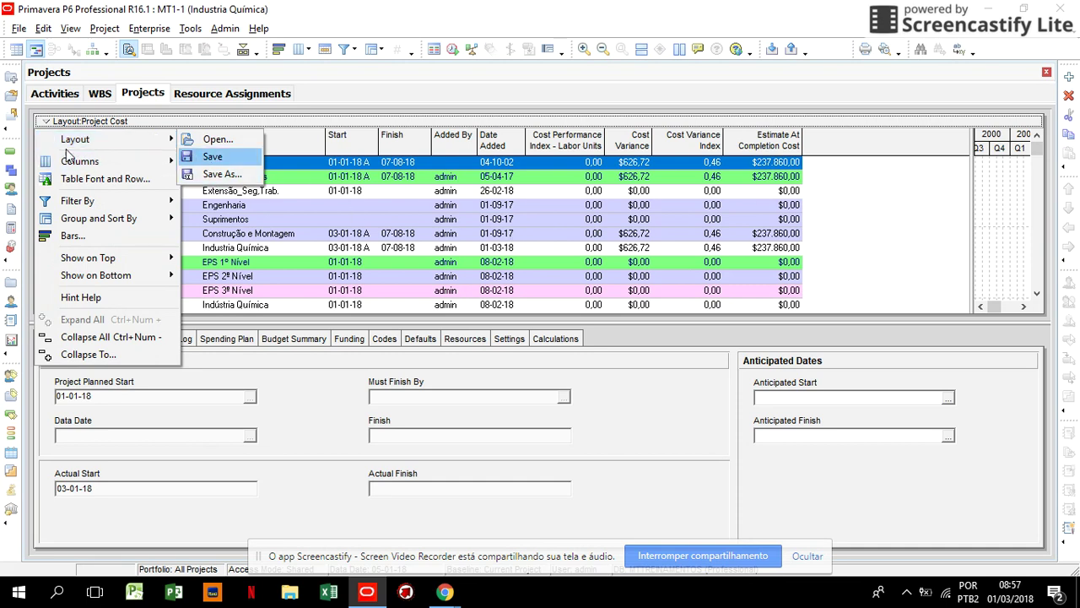
pyautogui.moveTo(149, 143)
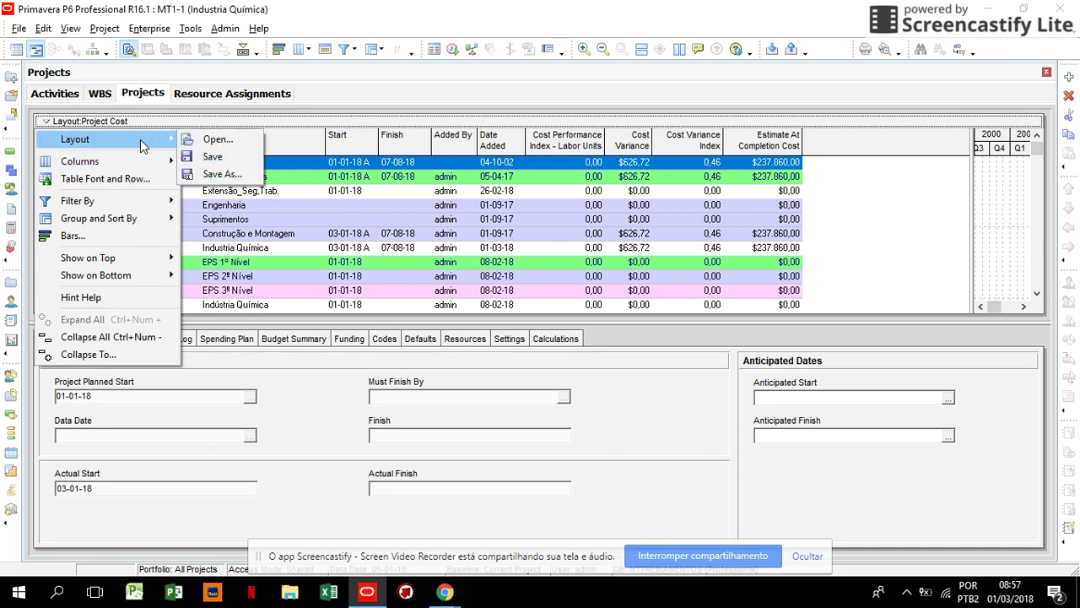
pyautogui.click(213, 157)
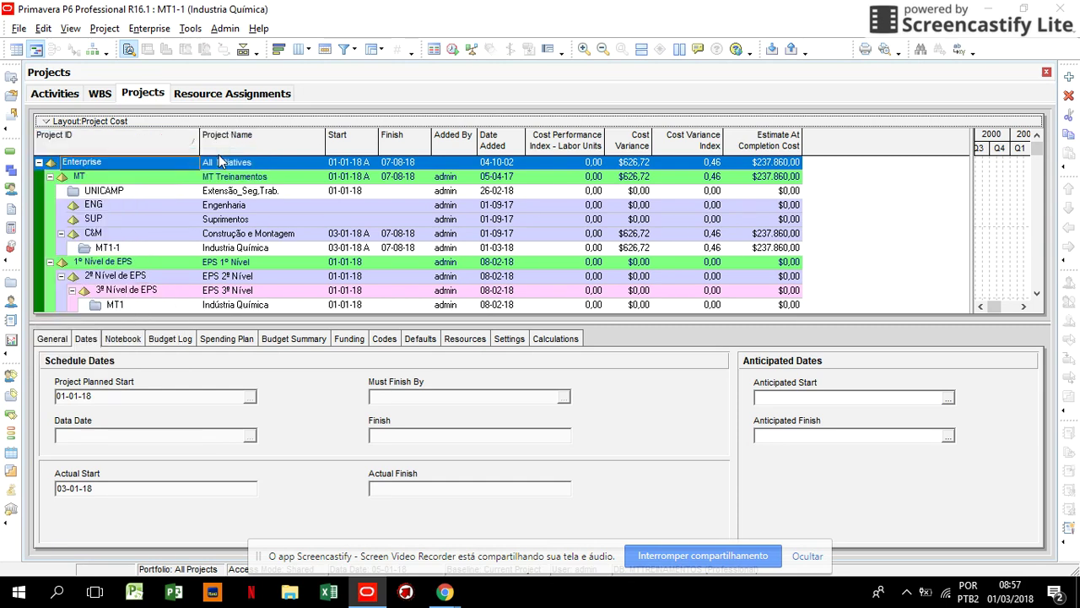
# Open the global Chart View layout in the Projects view.
pyautogui.click(82, 124)
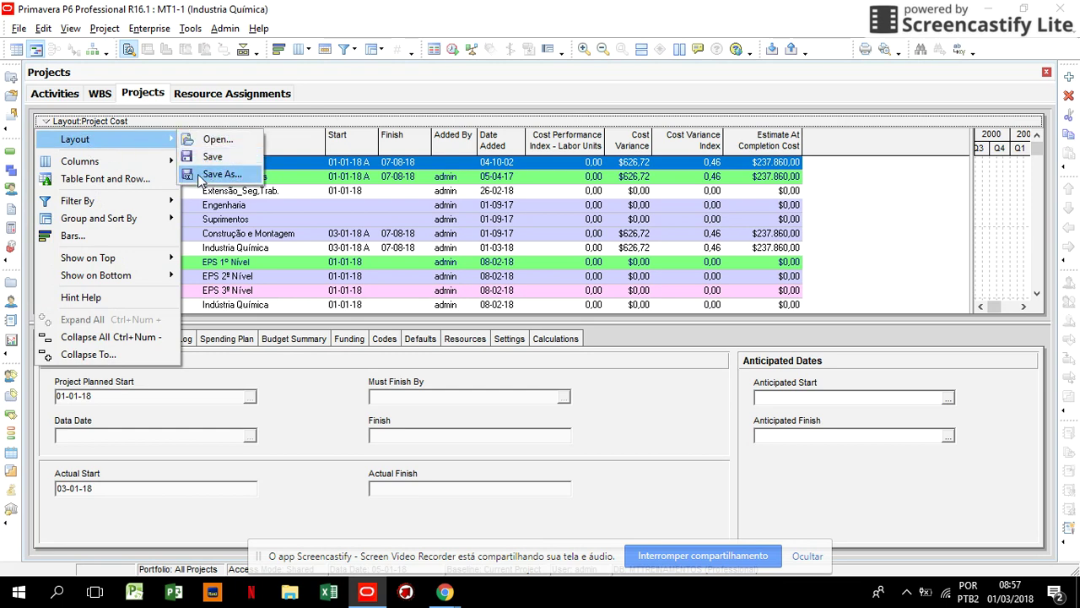
pyautogui.click(223, 142)
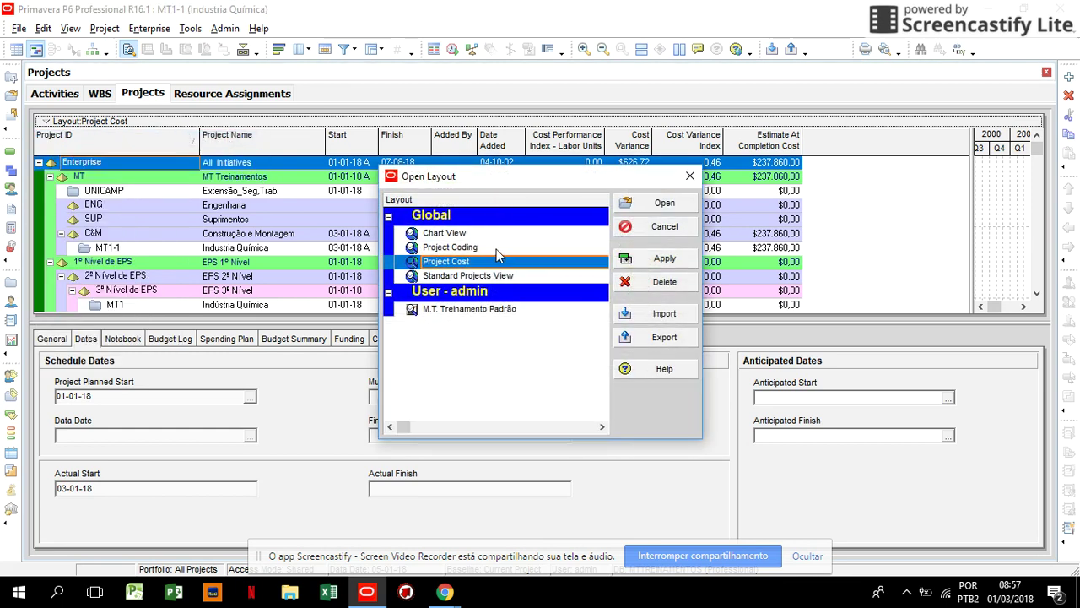
pyautogui.click(437, 236)
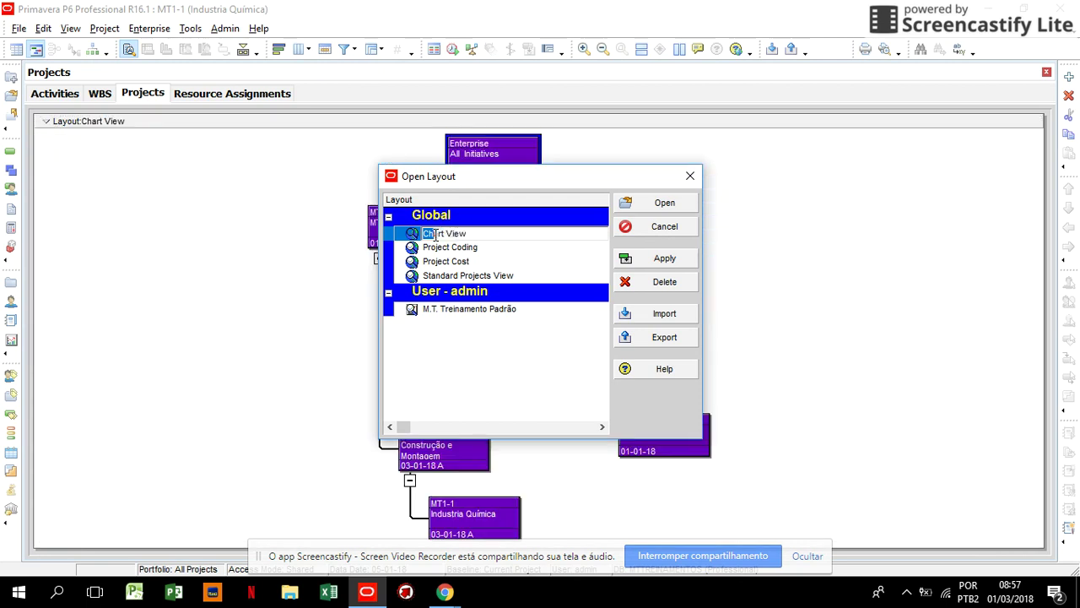
pyautogui.doubleClick(442, 232)
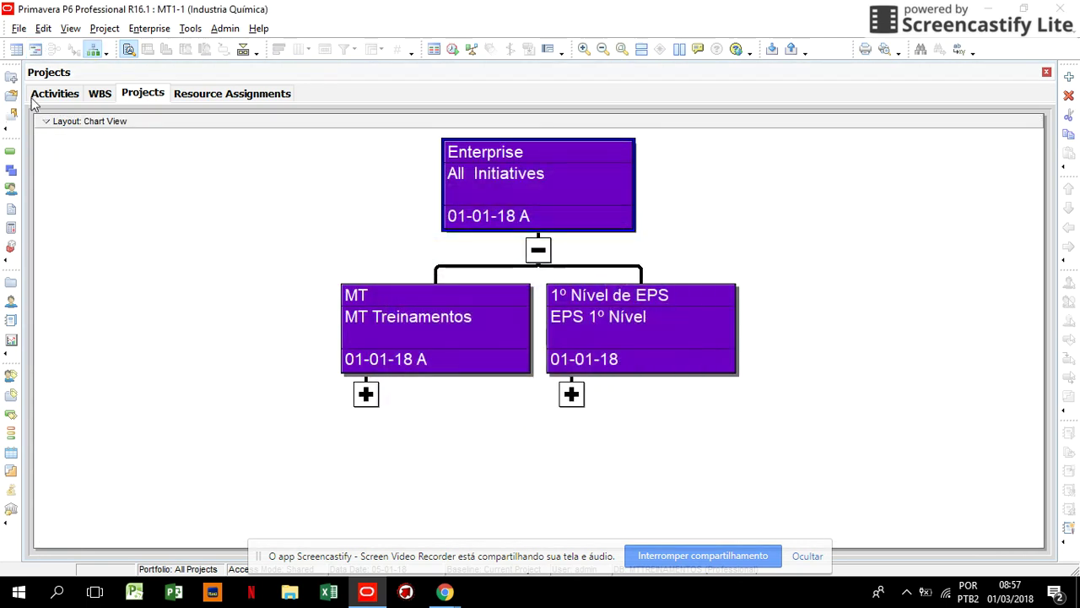
# Examine the name and availability options for saving the Chart View layout as a new layout.
pyautogui.click(51, 120)
pyautogui.moveTo(76, 144)
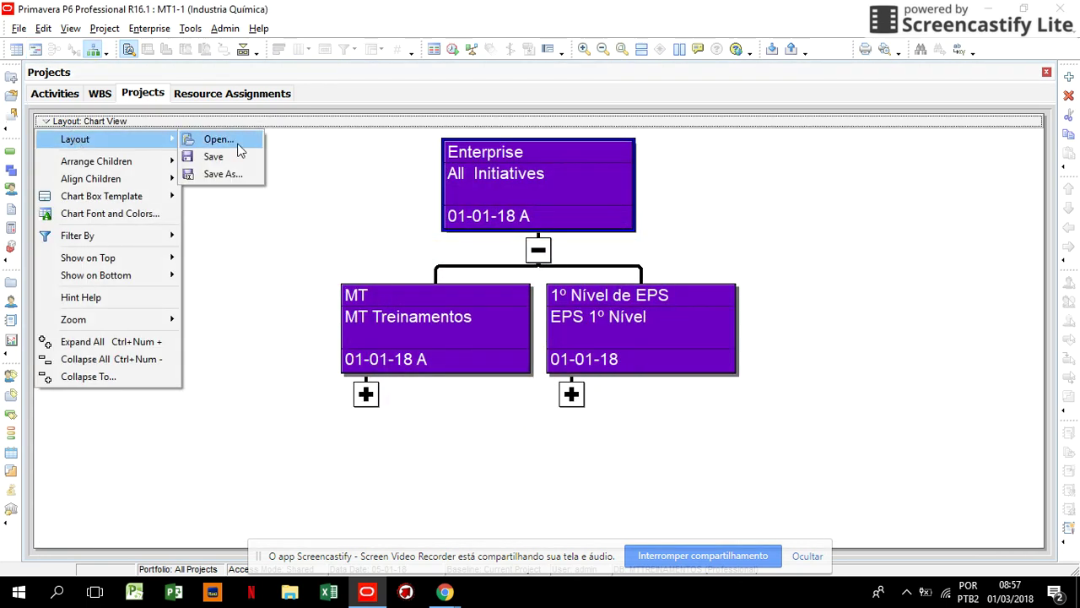
pyautogui.click(221, 174)
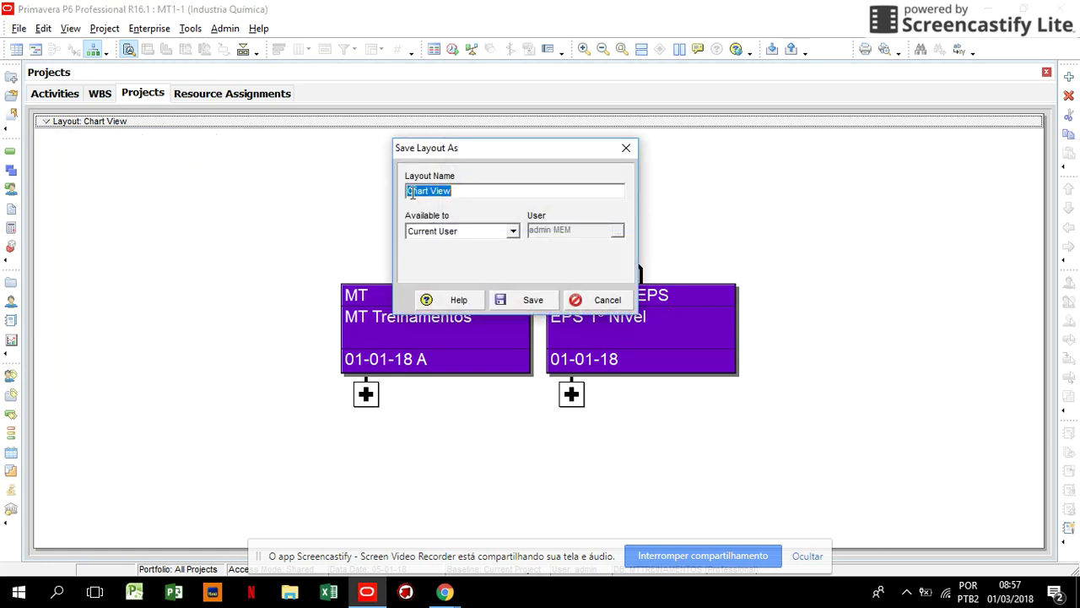
pyautogui.click(468, 231)
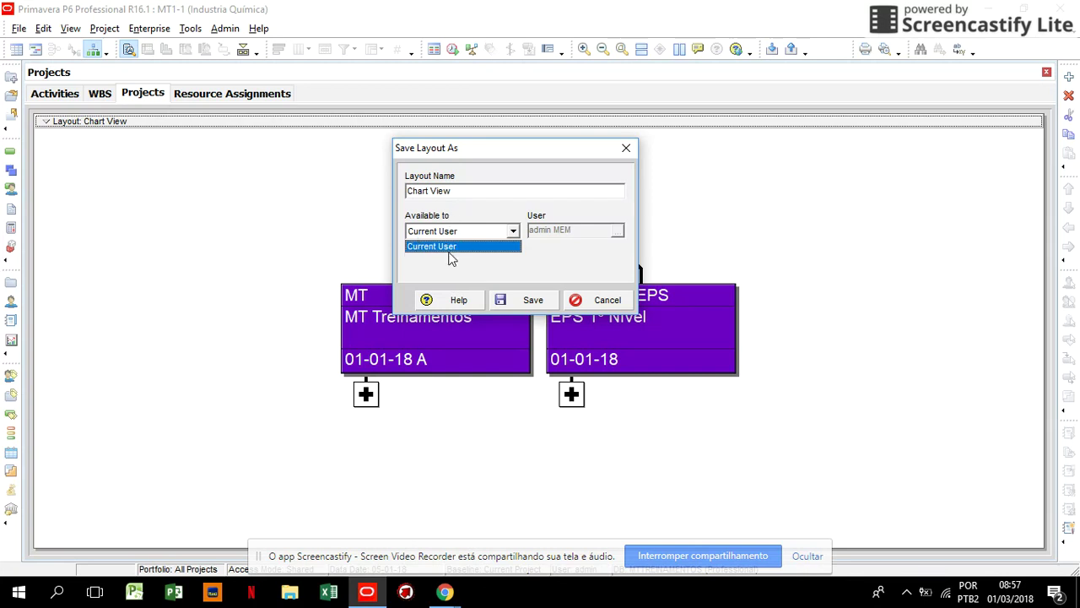
pyautogui.click(454, 230)
pyautogui.click(454, 232)
pyautogui.click(602, 306)
pyautogui.click(603, 305)
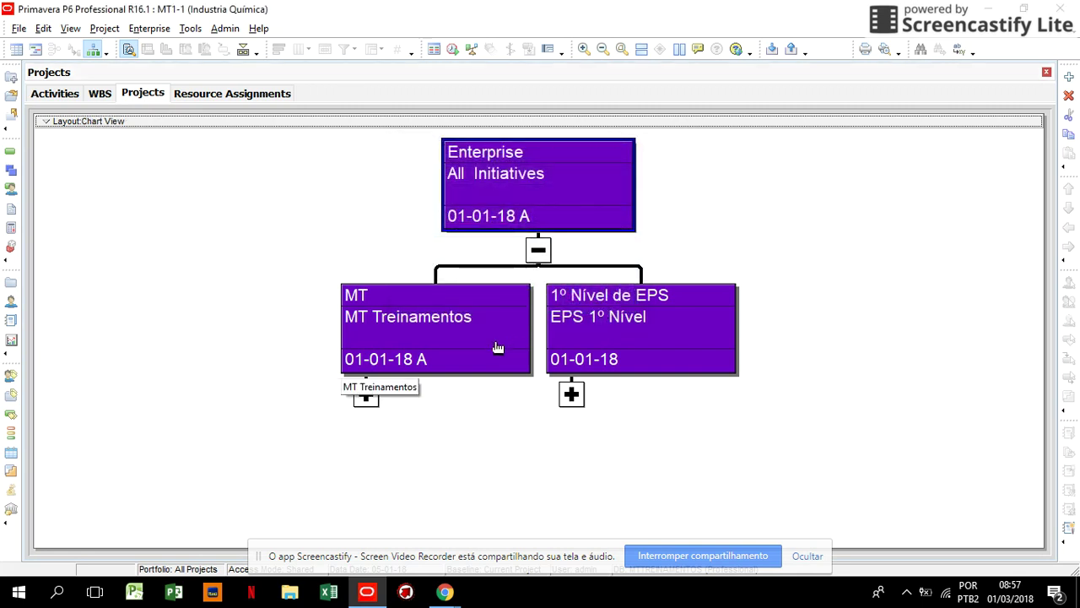
# Open the user layout M.T. Treinamento Padrão in the Projects view.
pyautogui.click(103, 122)
pyautogui.moveTo(98, 140)
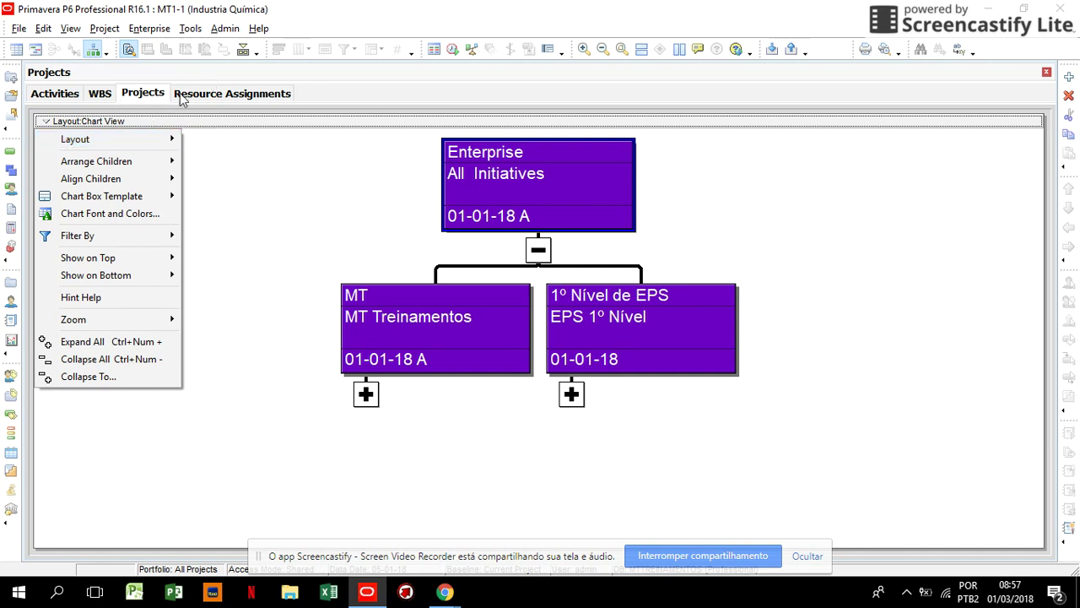
pyautogui.moveTo(159, 139)
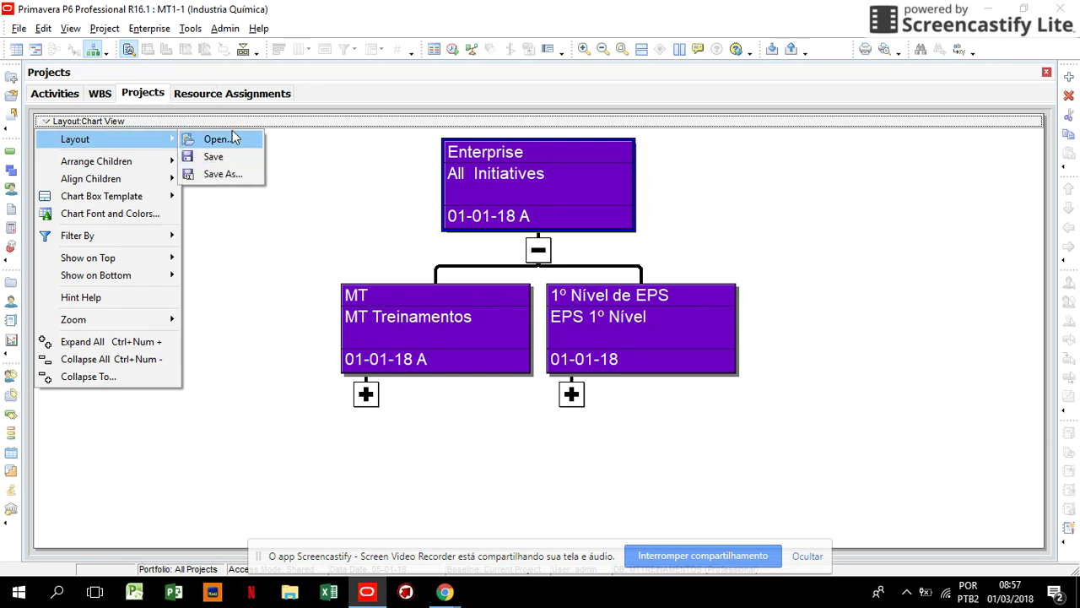
pyautogui.click(224, 145)
pyautogui.click(470, 322)
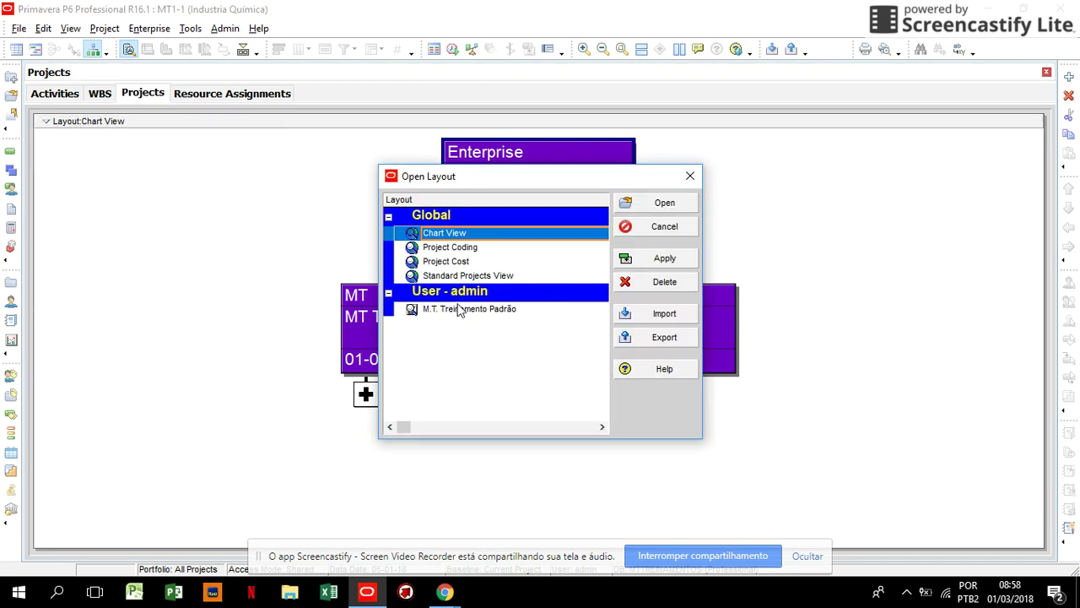
pyautogui.click(460, 311)
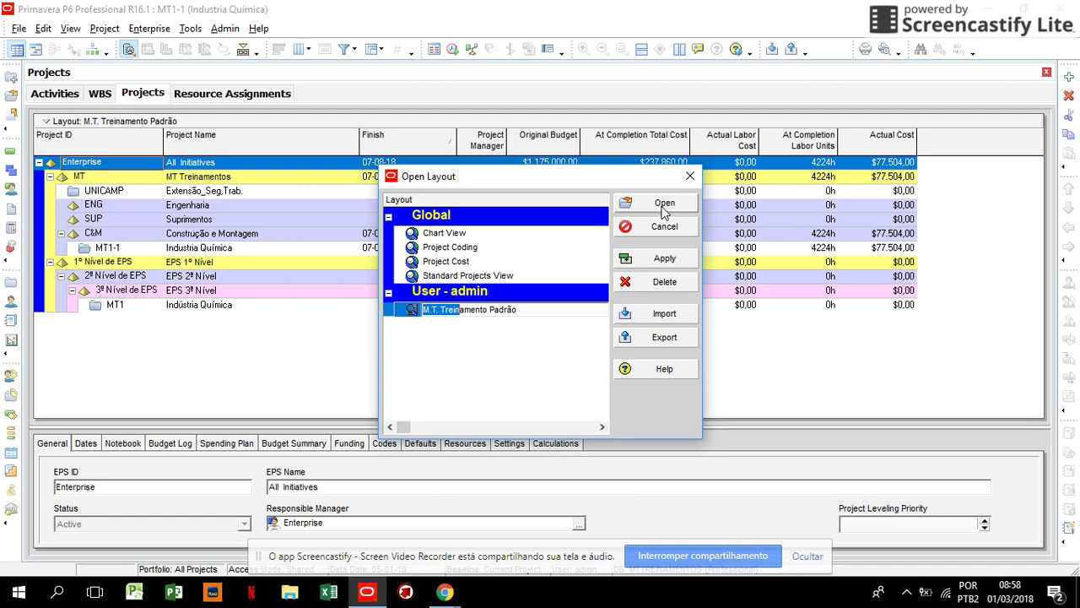
pyautogui.click(664, 205)
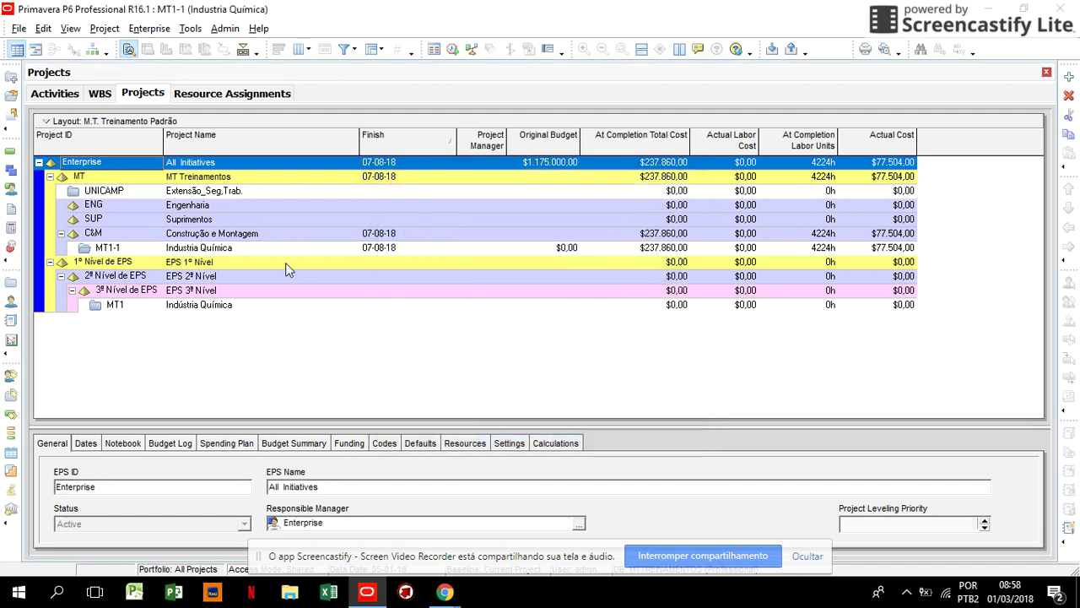
# Switch to the Resource Assignments view and open the customization of the time-phased spreadsheet's fields.
pyautogui.click(211, 94)
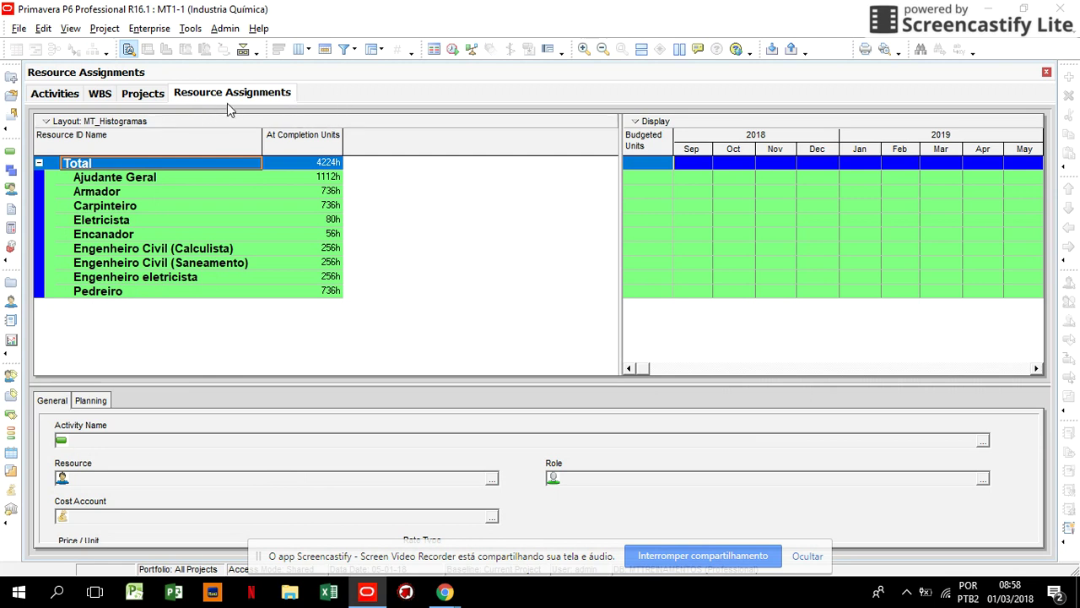
pyautogui.rightClick(392, 142)
pyautogui.moveTo(421, 240)
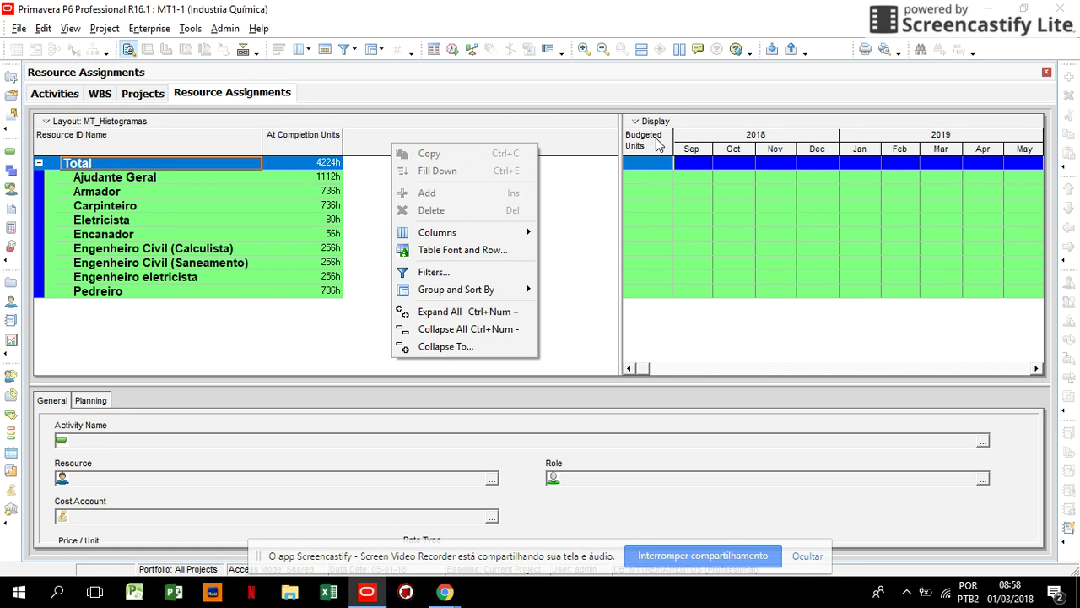
pyautogui.rightClick(657, 144)
pyautogui.moveTo(691, 228)
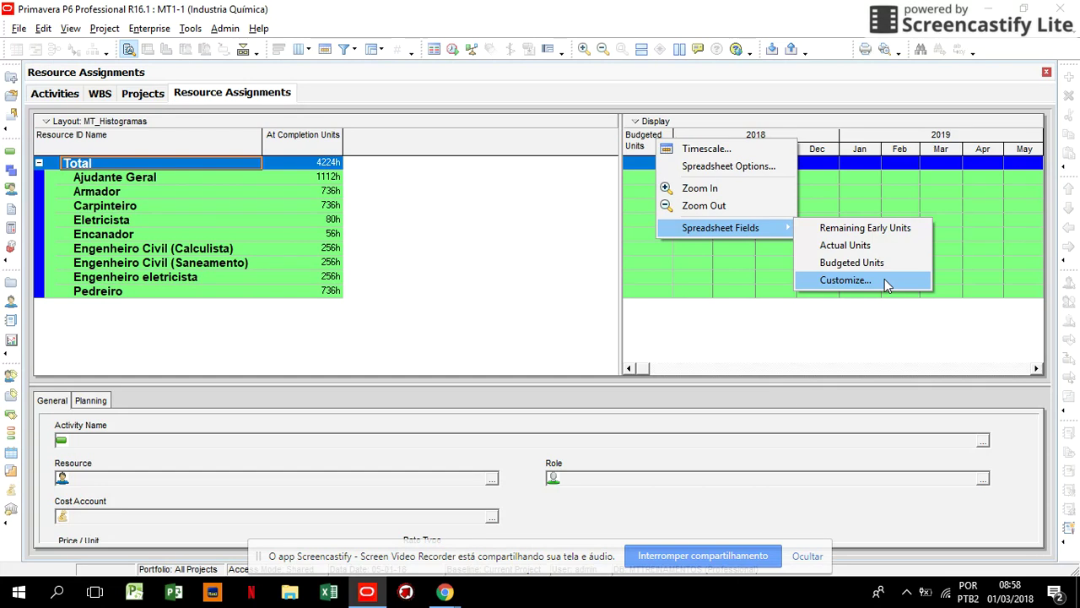
pyautogui.click(856, 310)
pyautogui.rightClick(651, 135)
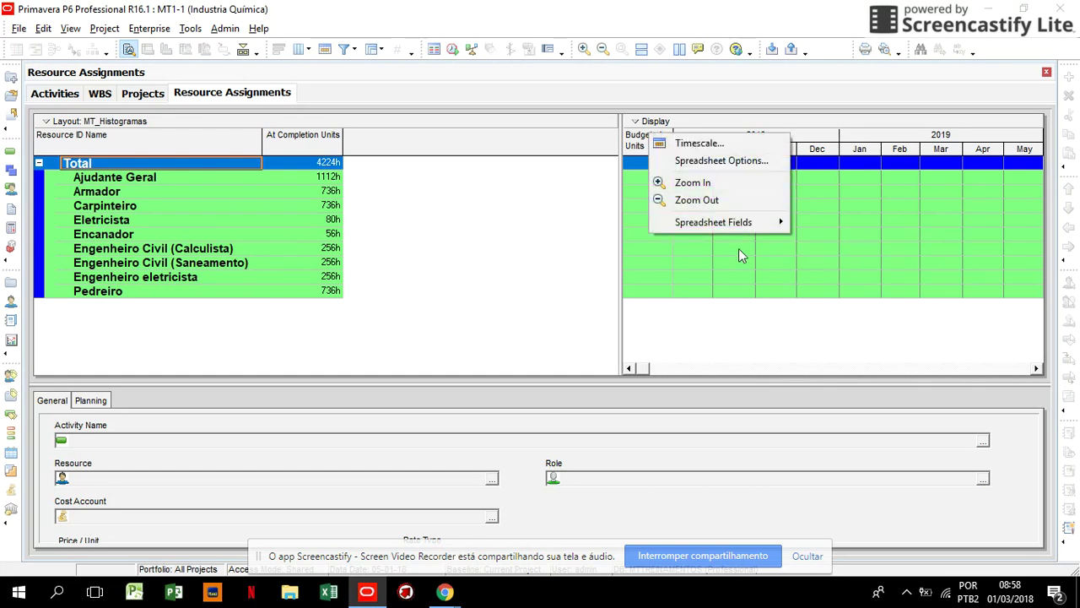
pyautogui.moveTo(746, 223)
pyautogui.click(816, 278)
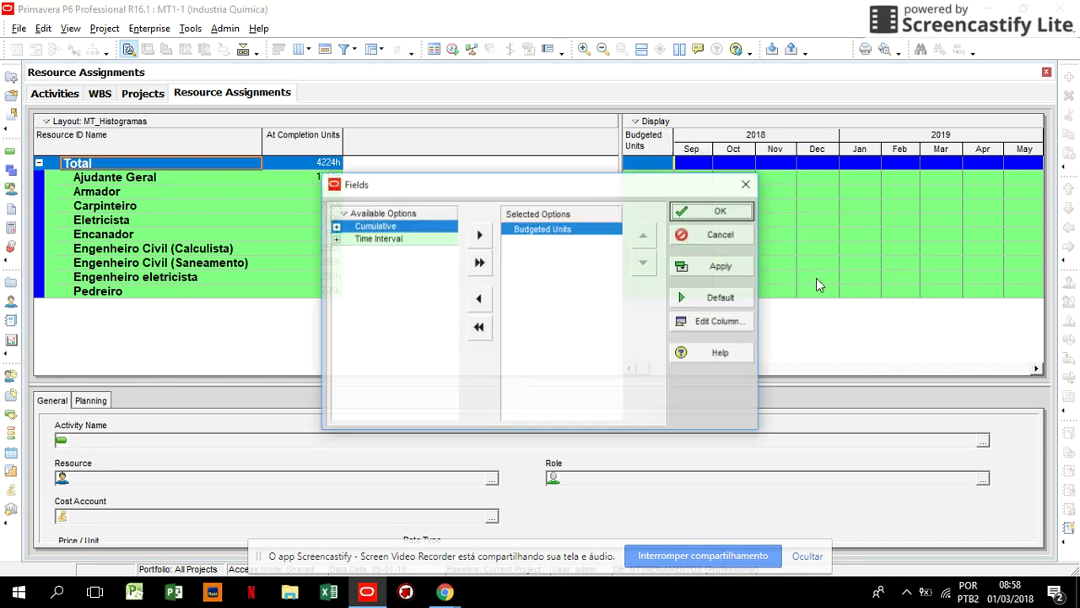
# Add the cumulative units field Cum At Completion Units to the spreadsheet fields and apply the selection.
pyautogui.click(336, 226)
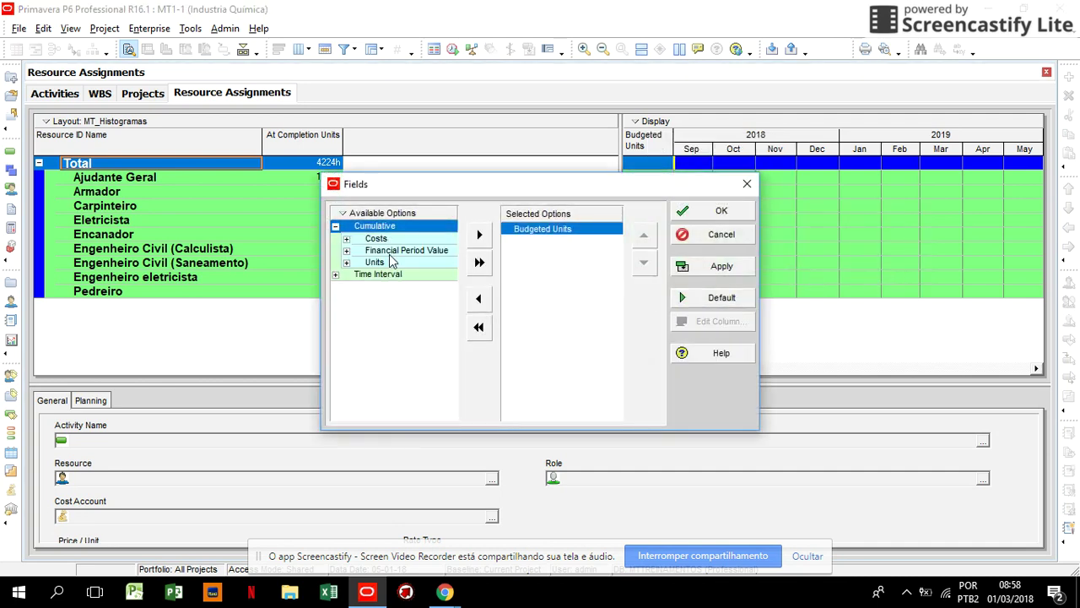
pyautogui.click(376, 250)
pyautogui.click(378, 263)
pyautogui.click(346, 262)
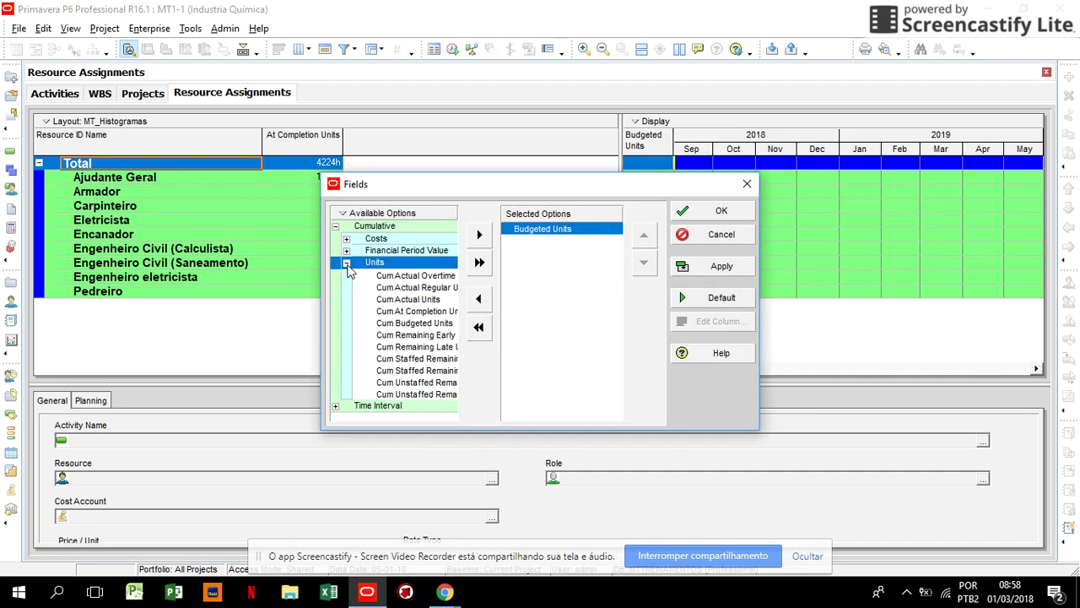
pyautogui.click(423, 311)
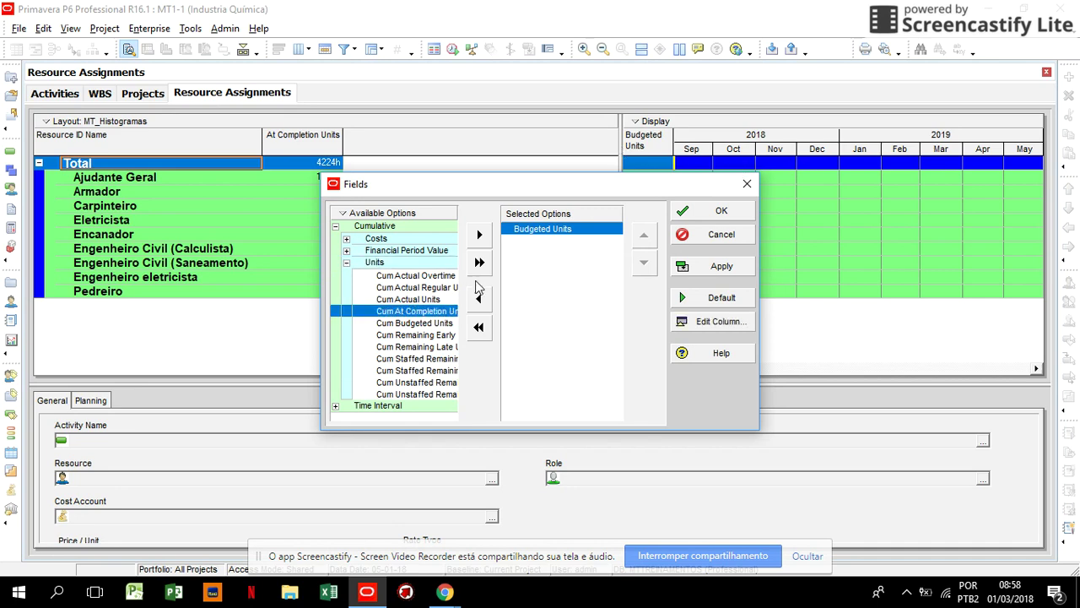
pyautogui.click(479, 235)
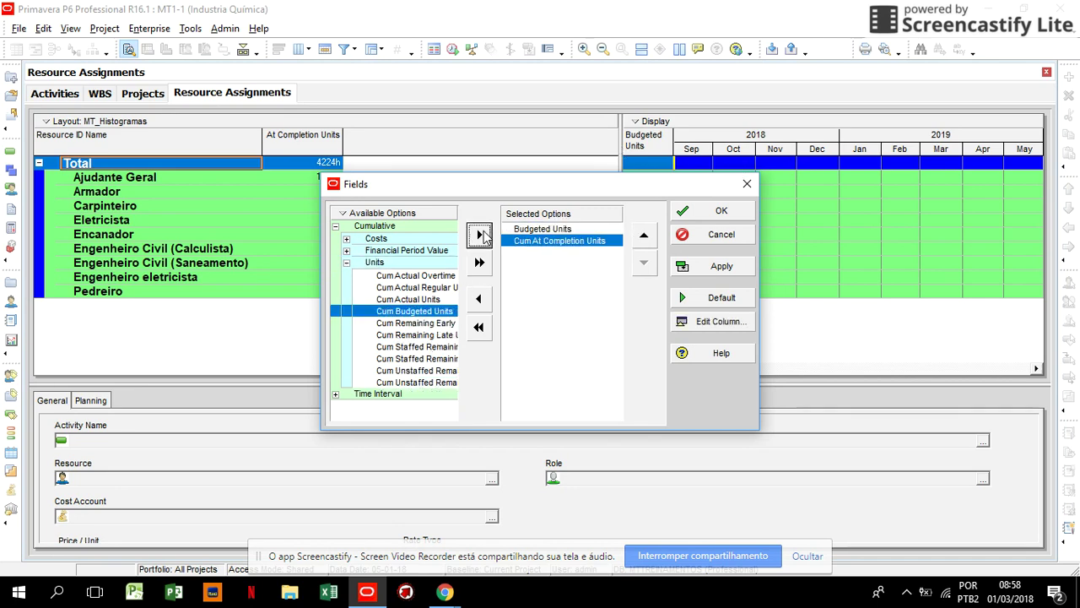
pyautogui.click(719, 275)
pyautogui.click(719, 212)
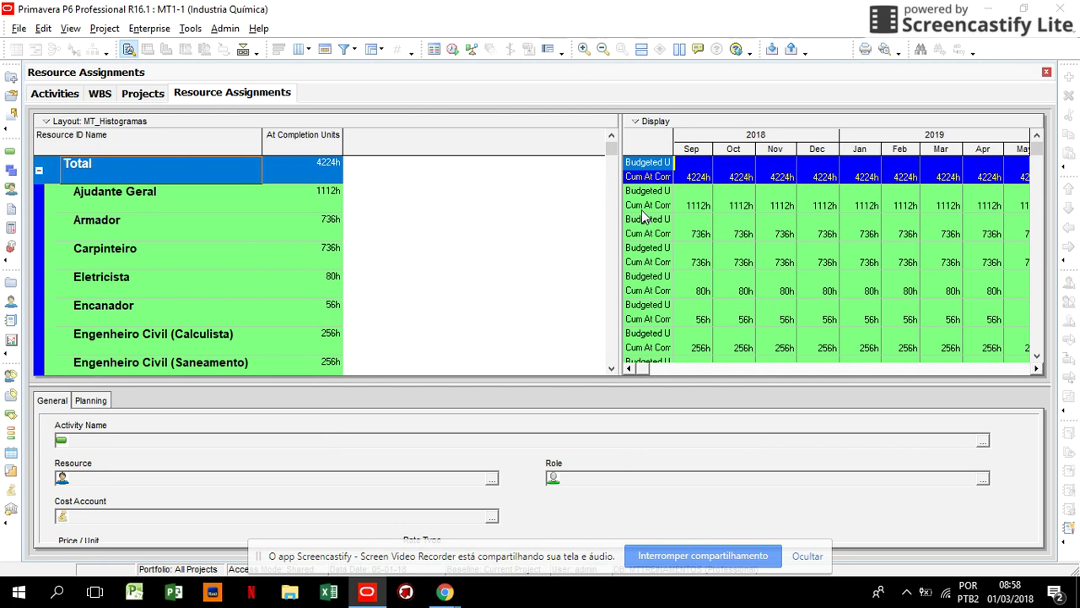
# Widen the spreadsheet's field name column so the Budgeted Units and Cum At Completion labels are readable.
pyautogui.click(645, 209)
pyautogui.click(685, 149)
pyautogui.moveTo(706, 149); pyautogui.dragTo(703, 149)
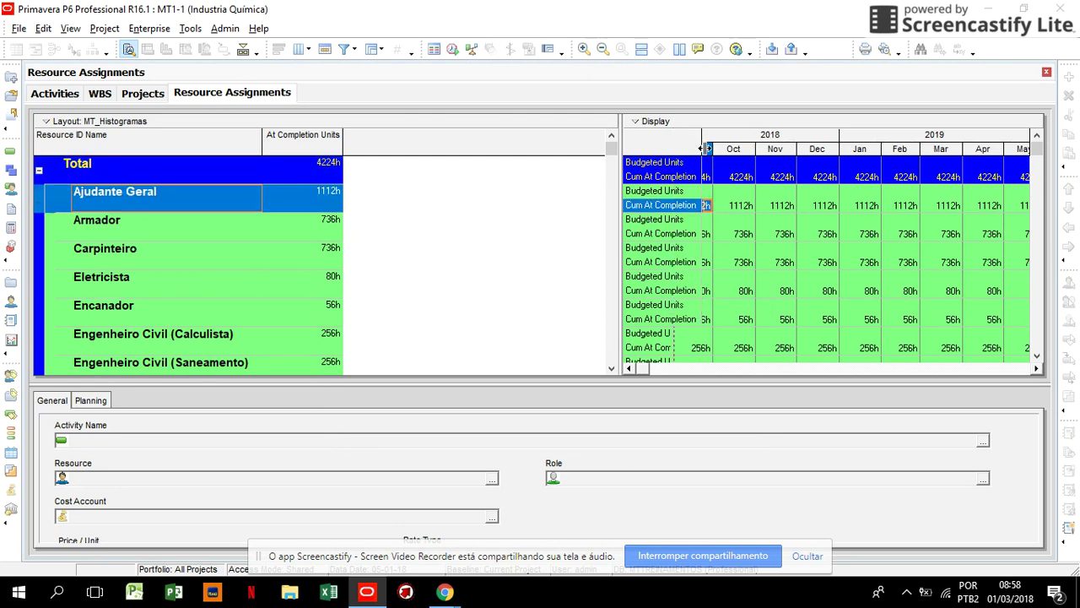
# Examine the cumulative at-completion units of Ajudante Geral for October 2018 and January 2018.
pyautogui.click(82, 168)
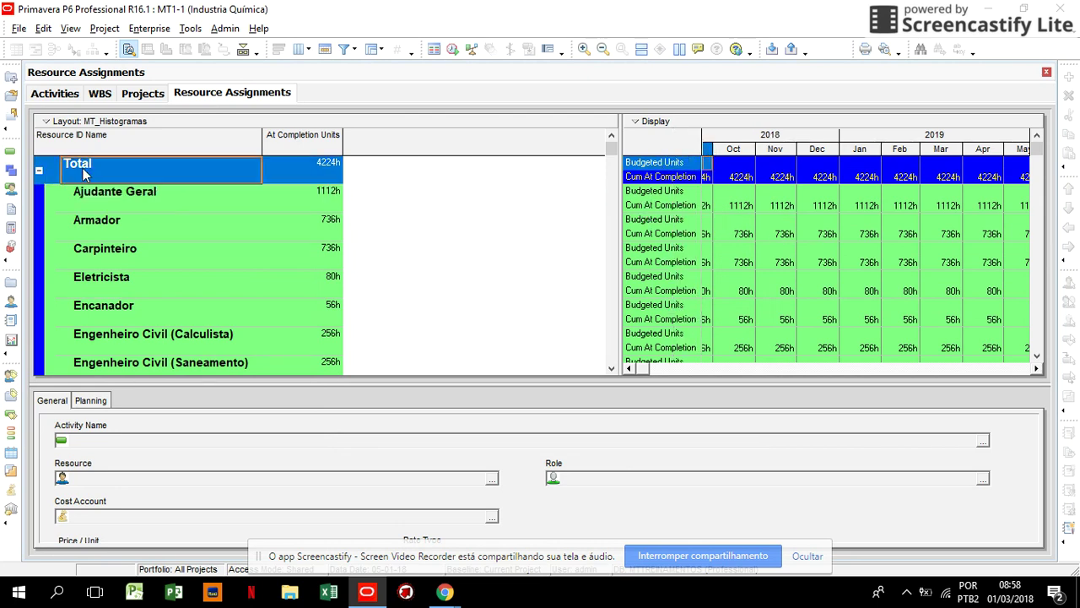
pyautogui.click(732, 207)
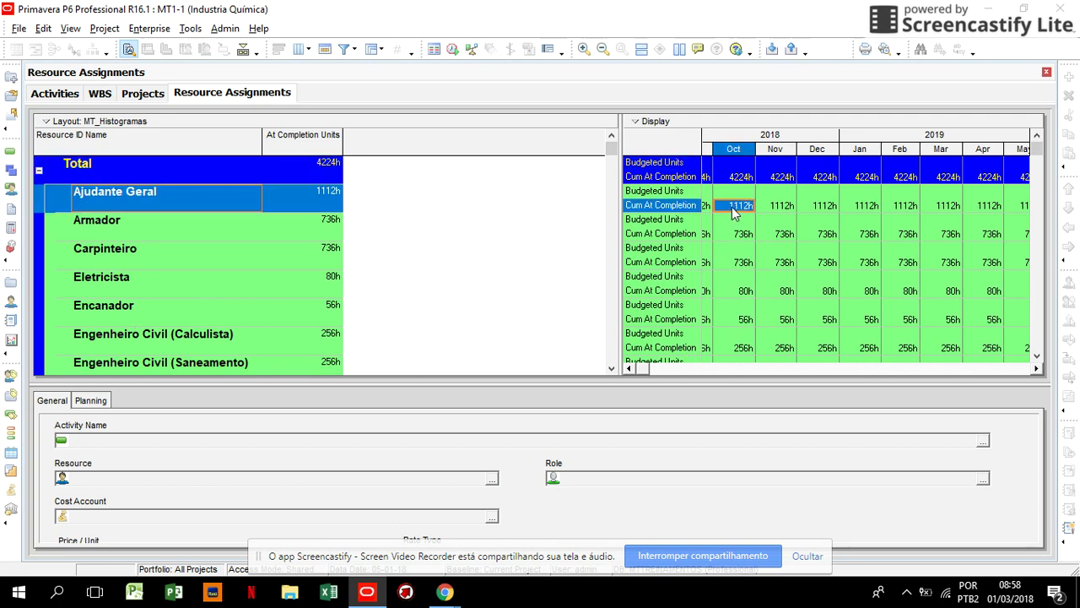
pyautogui.click(631, 371)
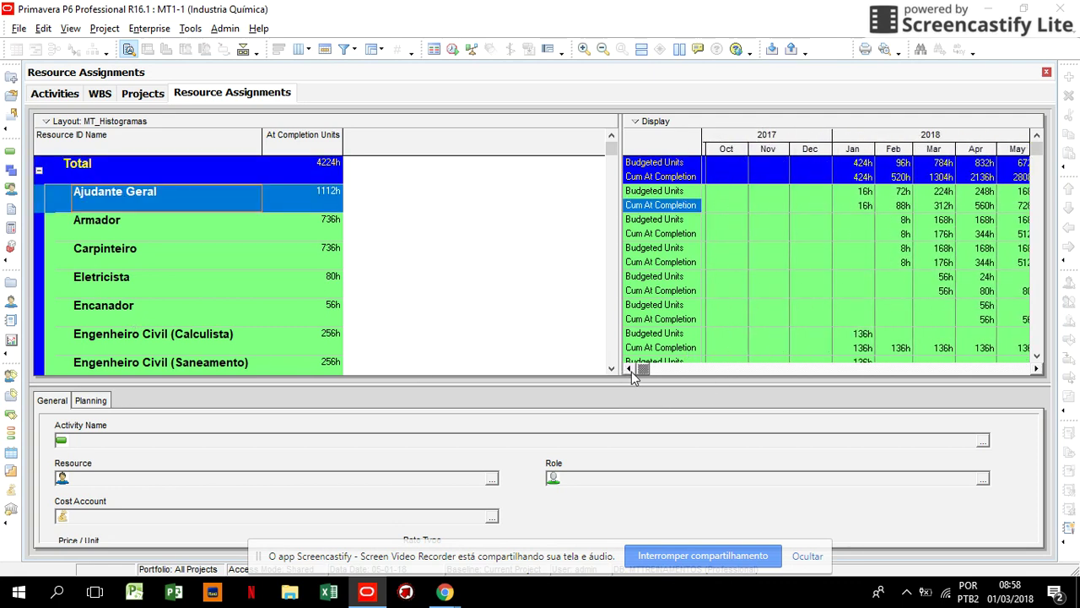
pyautogui.click(854, 205)
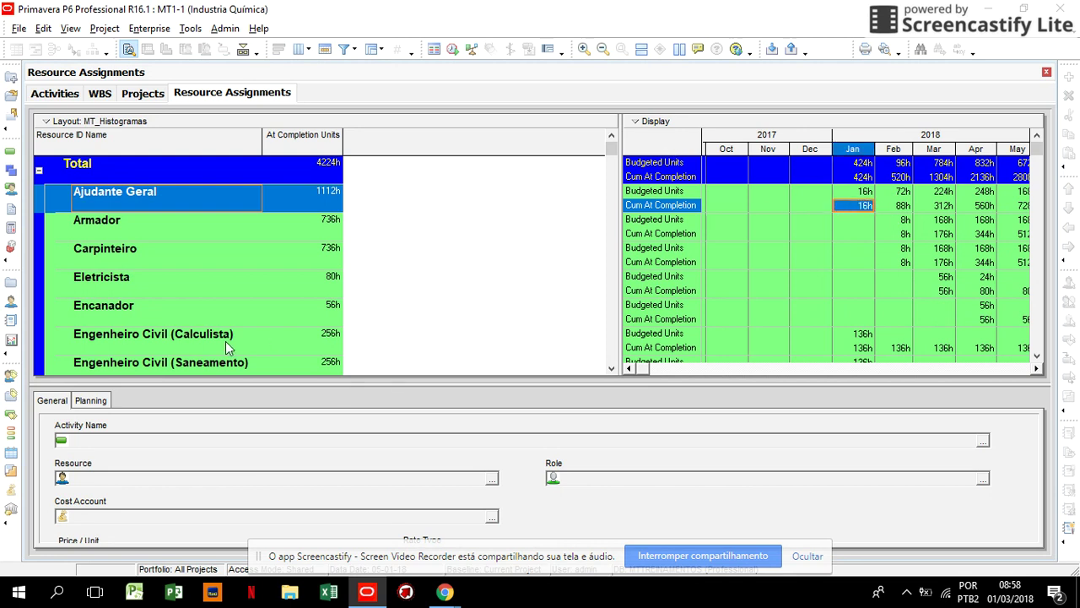